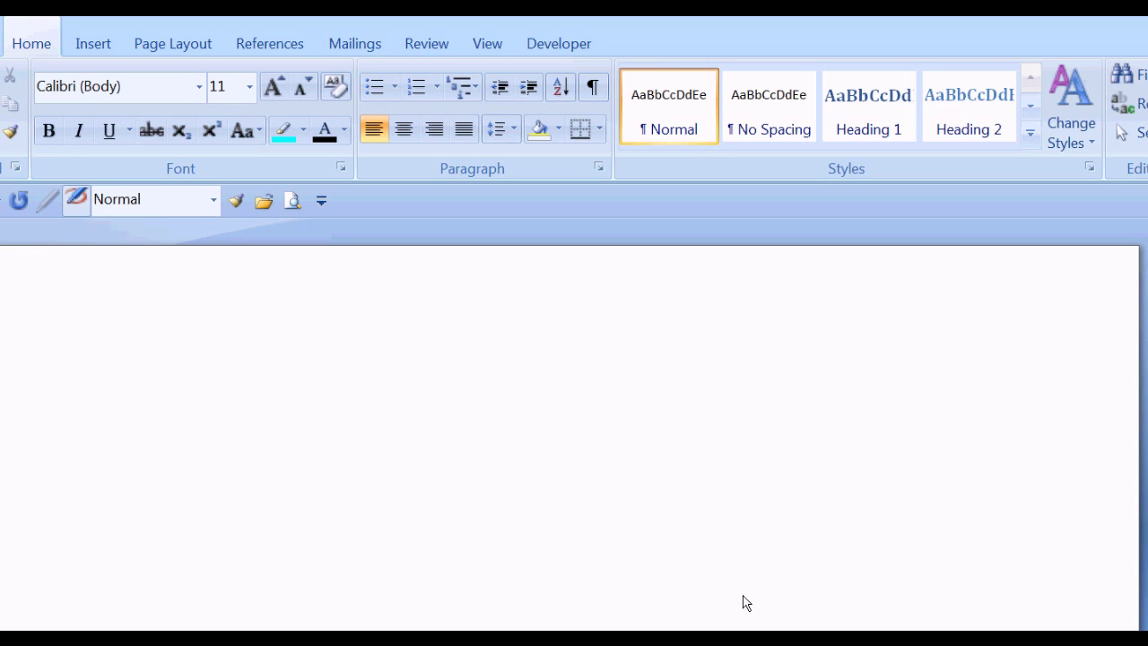
Step: Set the font size to 36 and write a capital X in the blank document
left_click(154, 414)
left_click(249, 86)
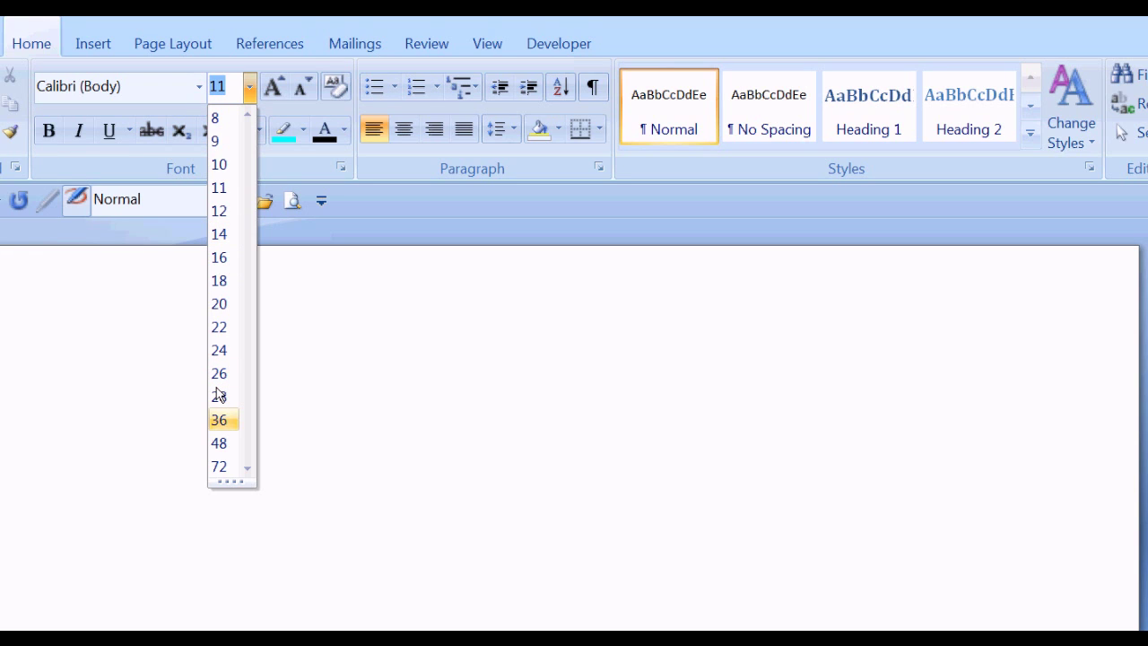
left_click(220, 418)
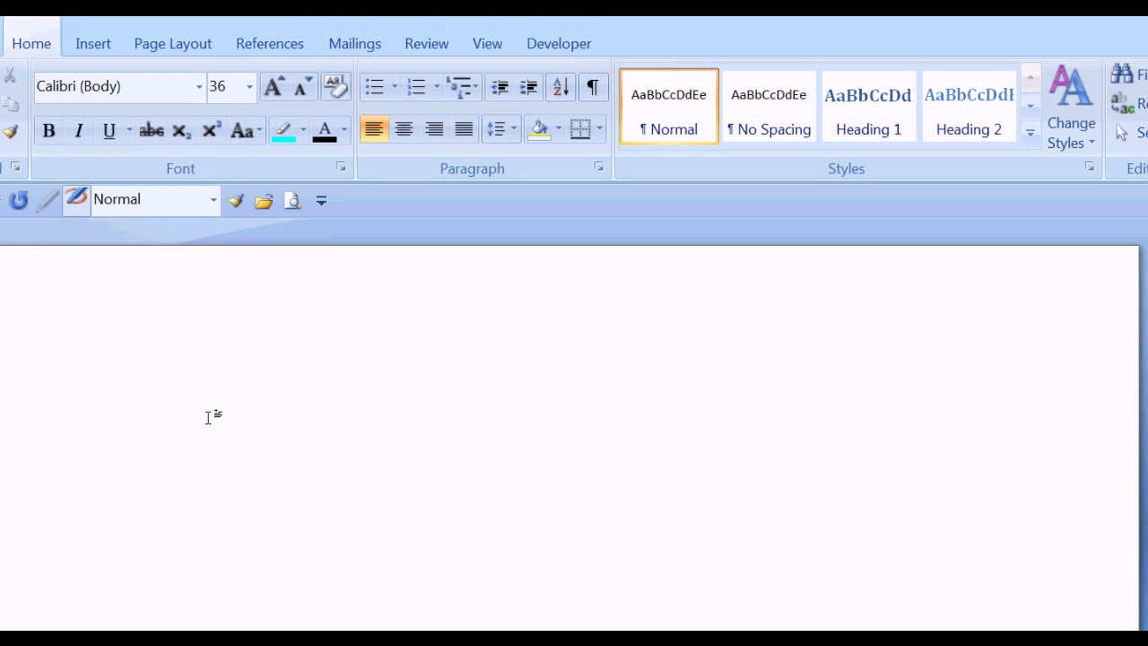
type("X")
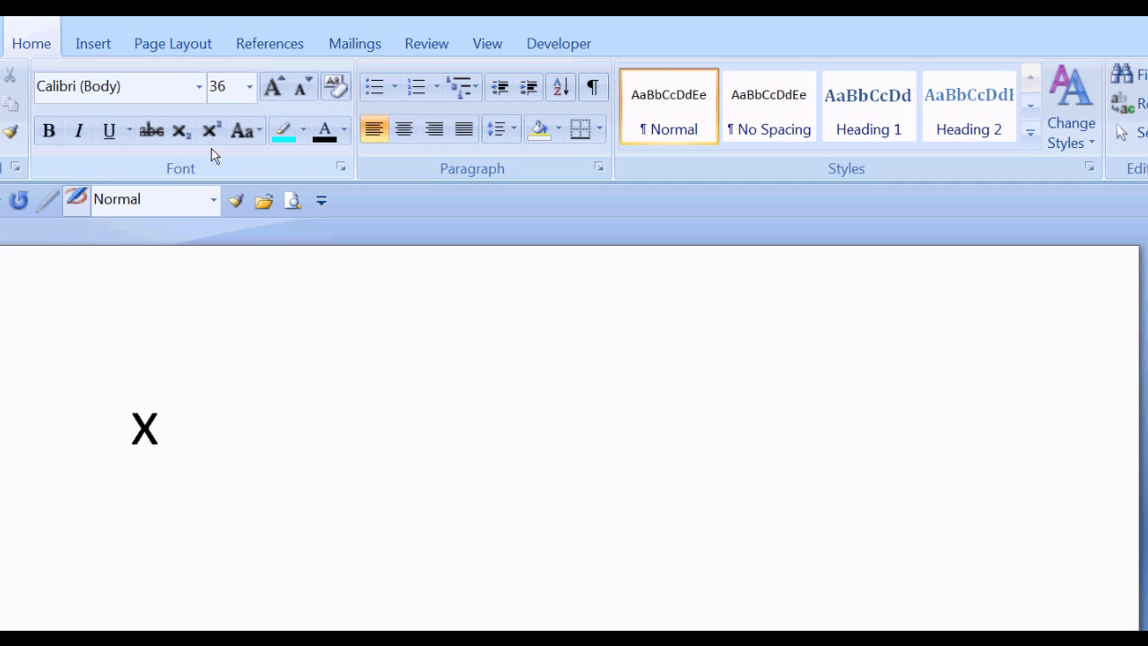
Step: Add a superscript 2 directly after the X
key("ctrl+equal")
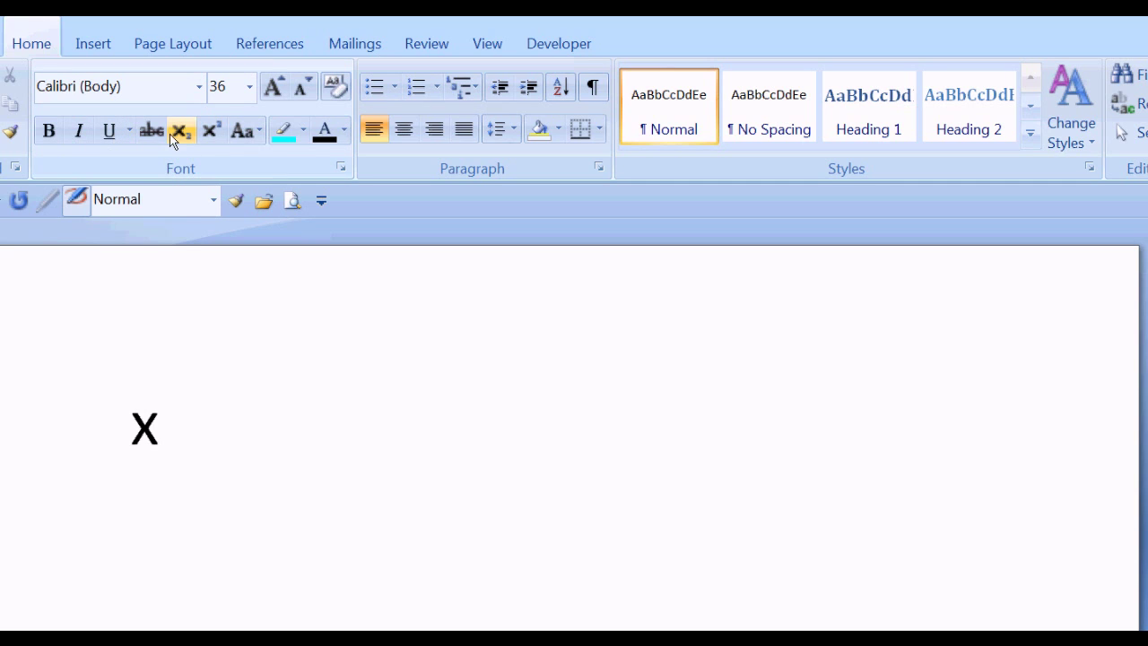
key("ctrl+shift+equal")
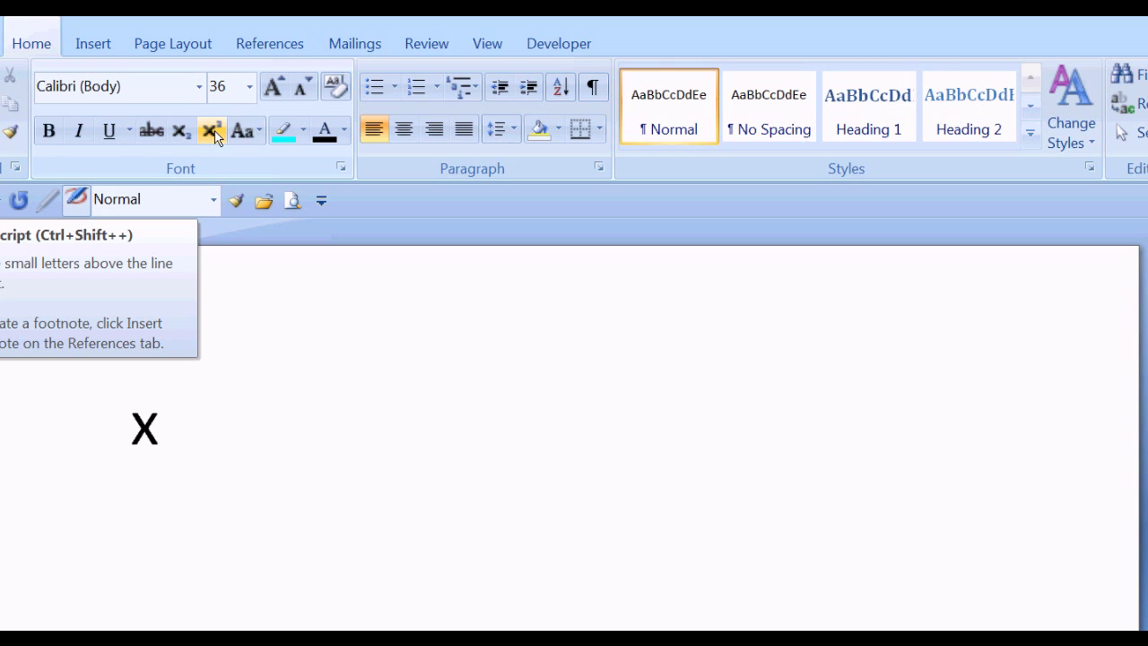
left_click(212, 131)
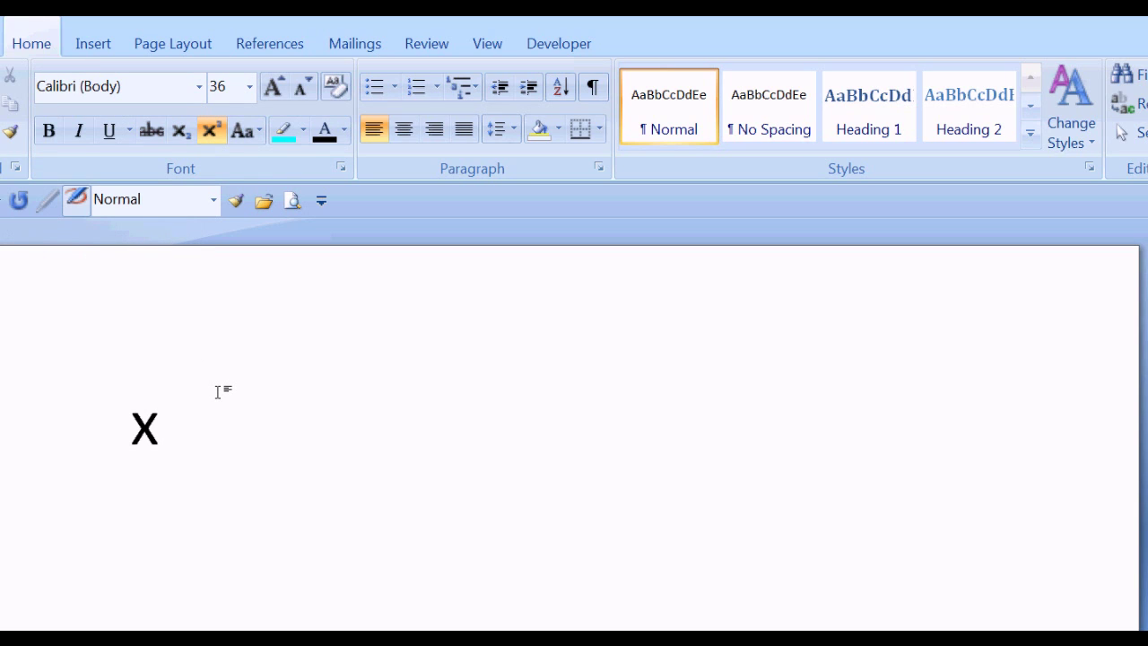
type("2")
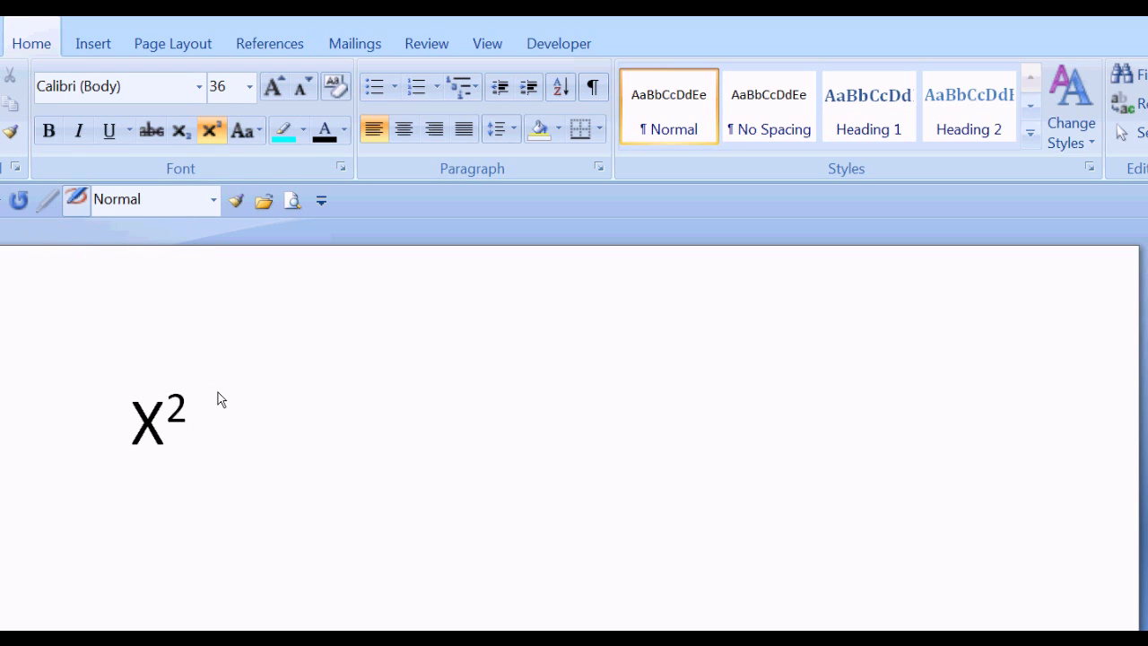
Step: Change the capital X to lowercase and put the cursor back after the exponent
left_click(154, 438)
key("shift+F3")
left_click(182, 420)
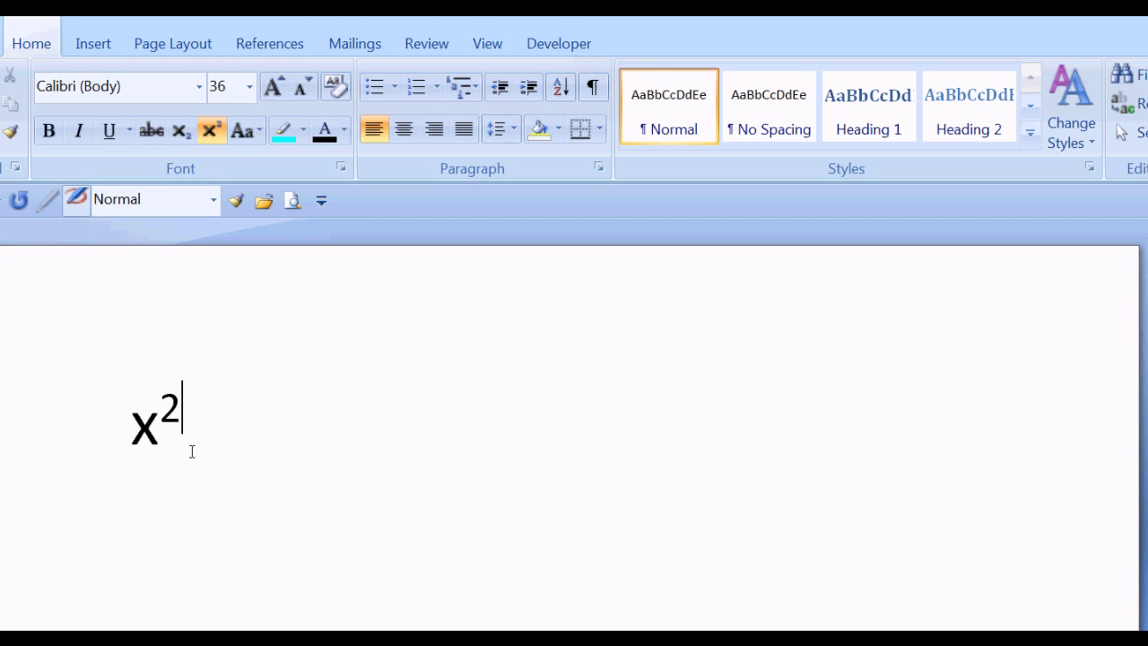
type("74747")
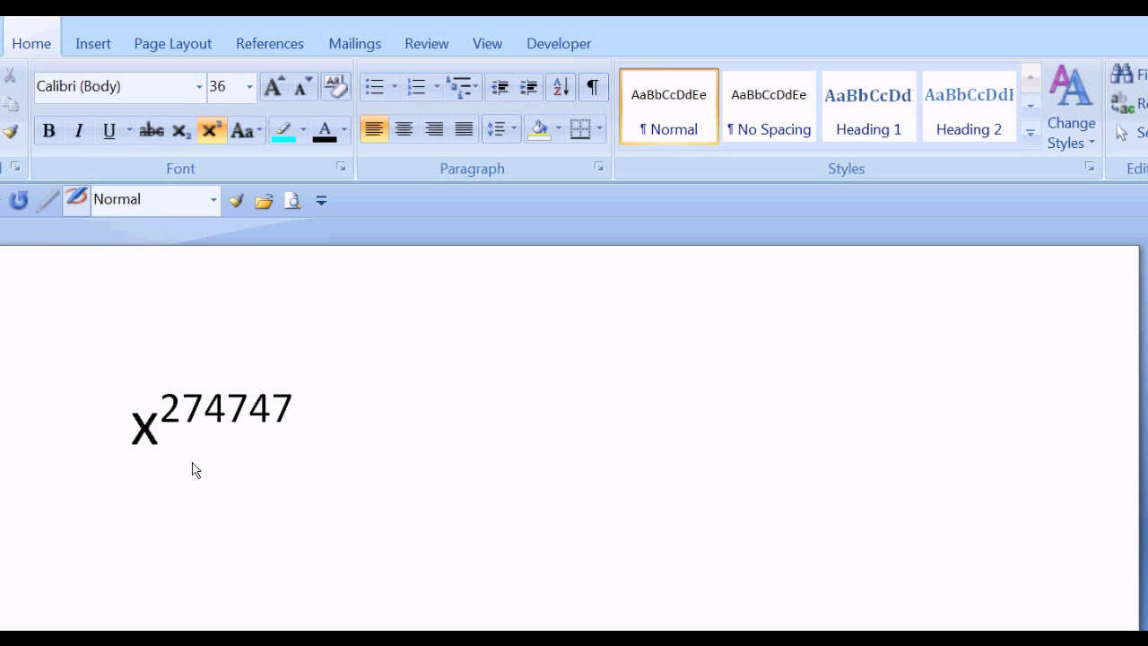
key("BackSpace")
key("BackSpace")
key("BackSpace")
key("BackSpace")
key("BackSpace")
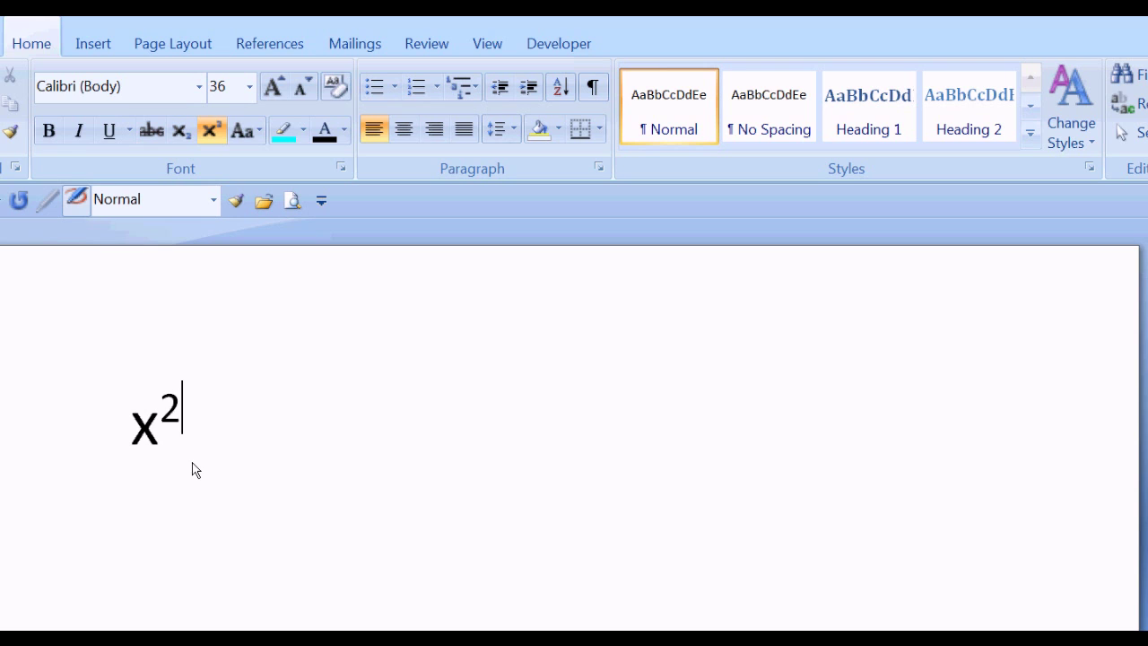
Step: Continue the expression with +y at normal text level, followed by a superscript 2
left_click(212, 134)
type("+y")
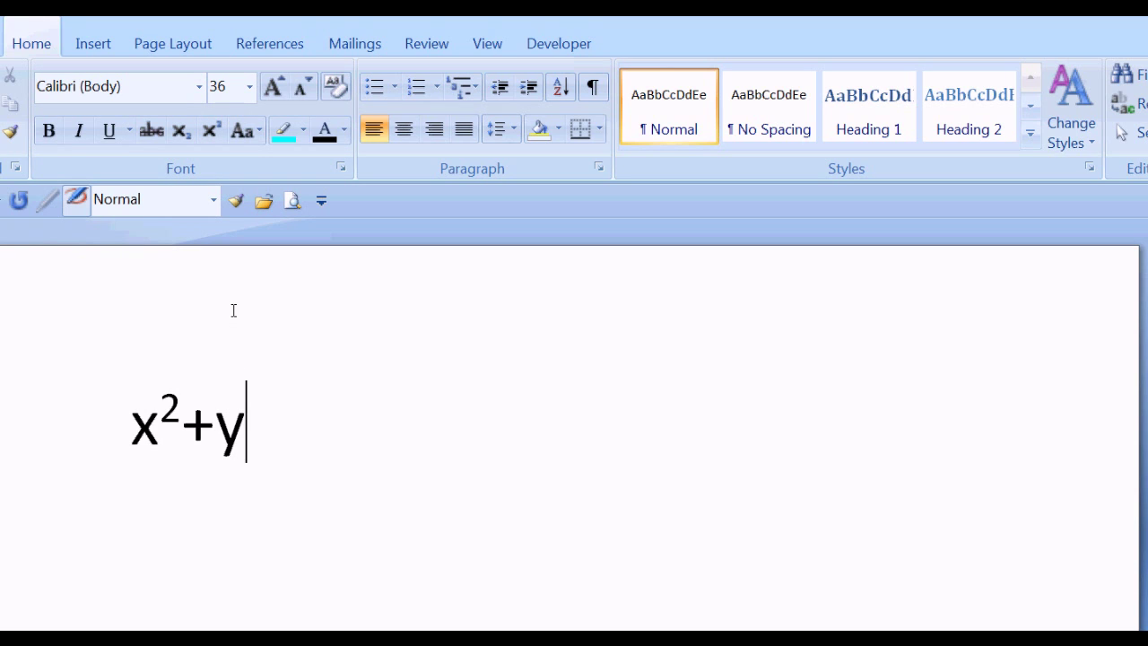
left_click(214, 132)
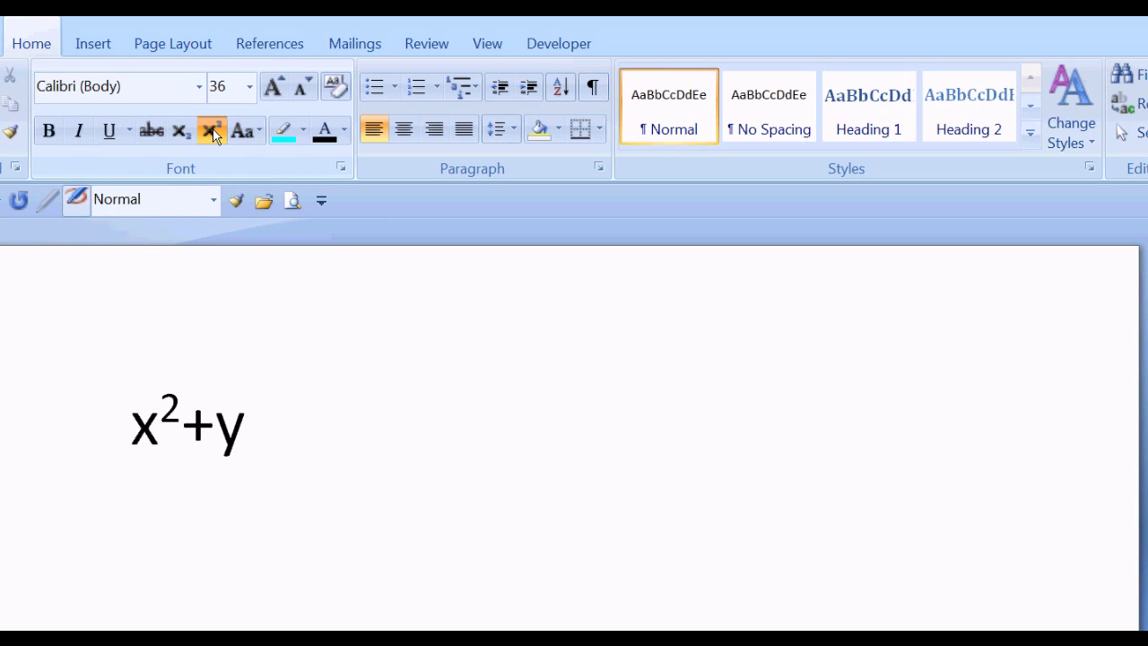
type("2")
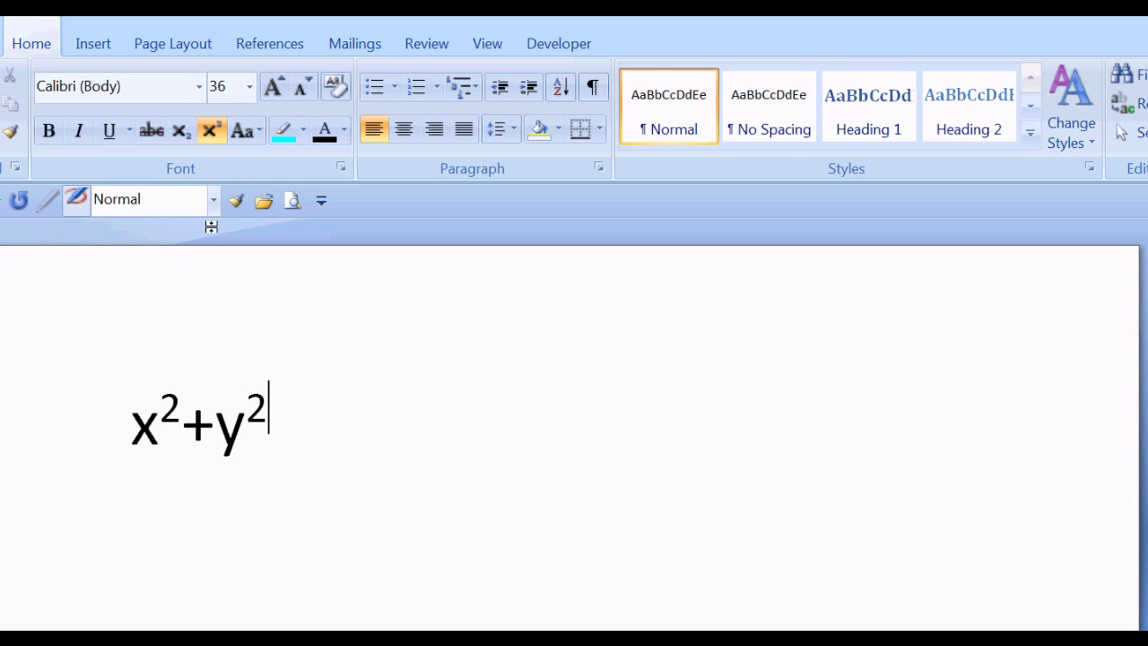
Step: Complete the expression with =25 at normal text level and start a new line below it
left_click(211, 132)
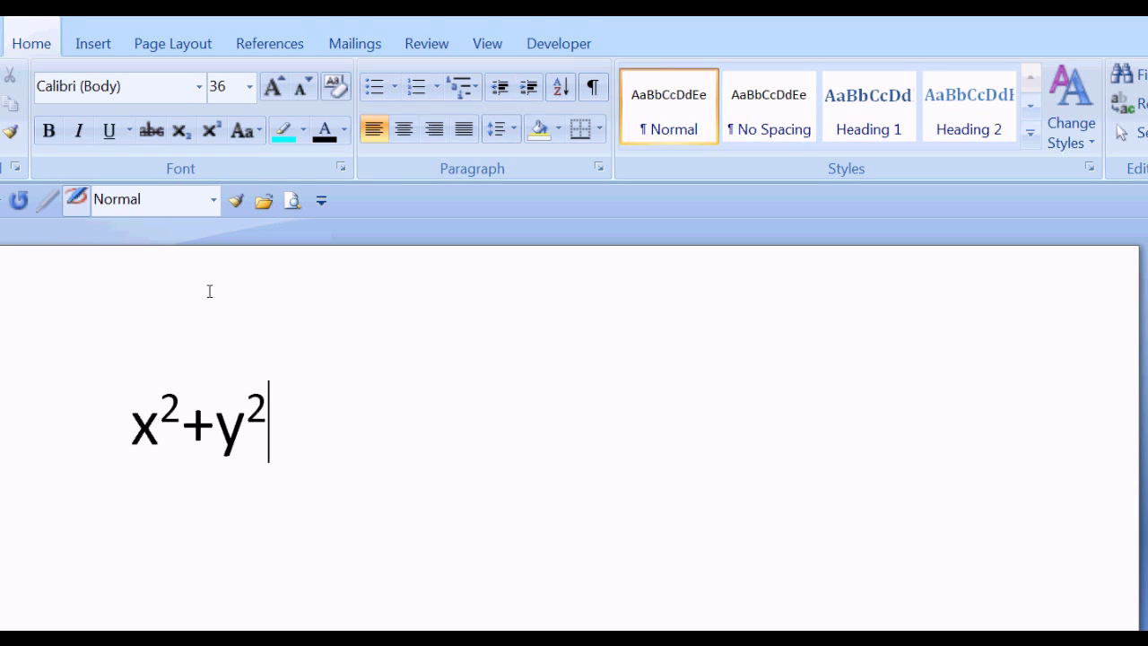
type("=25")
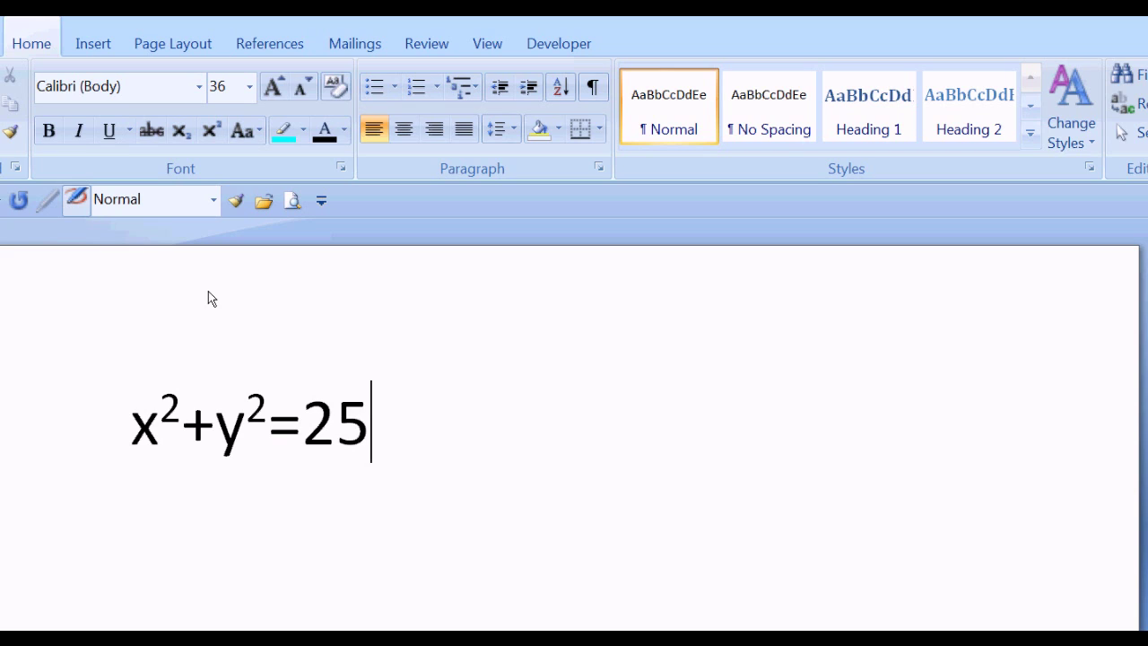
key("Return")
scroll(574, 431, "down", 2)
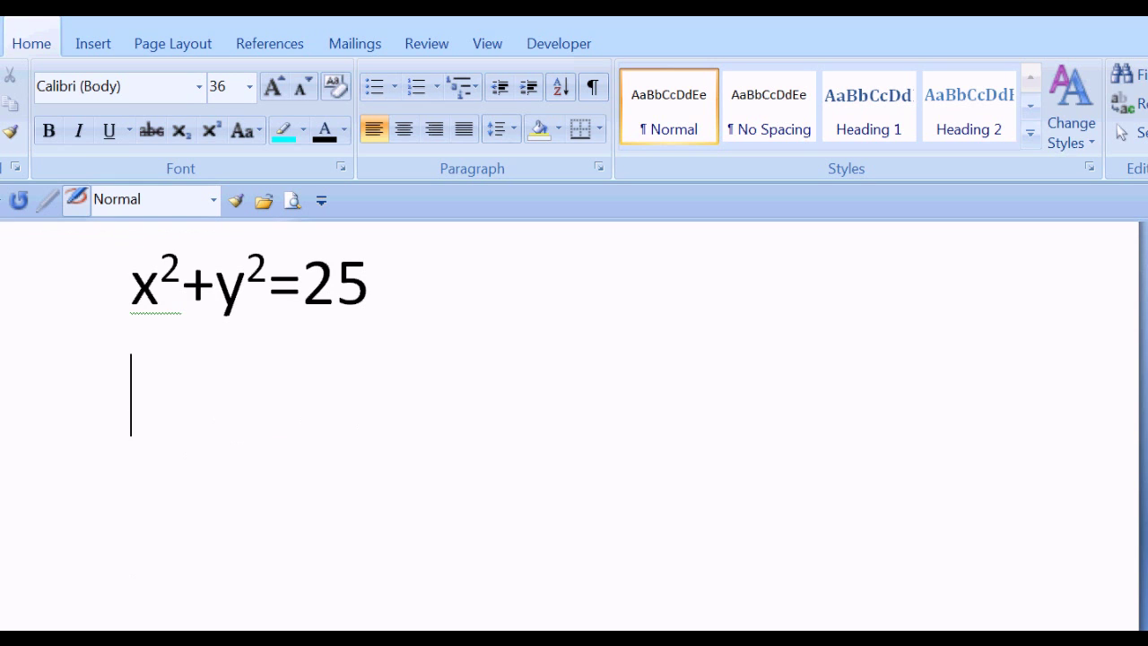
Step: Insert a new blank equation on the empty line below the typed expression
left_click(88, 52)
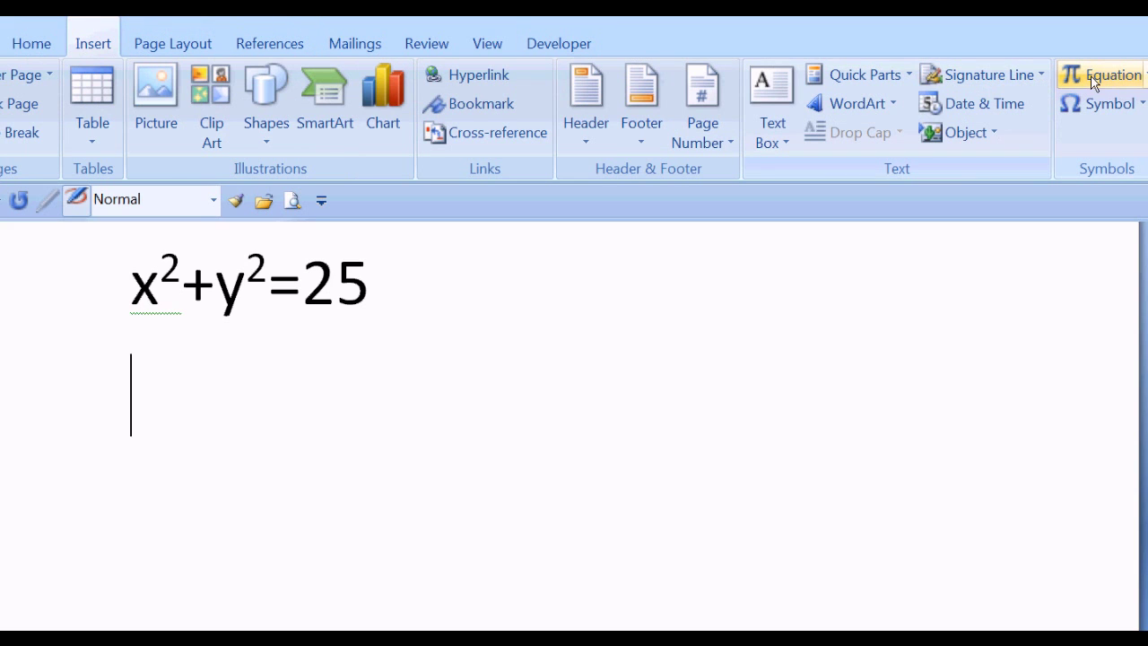
left_click(1145, 79)
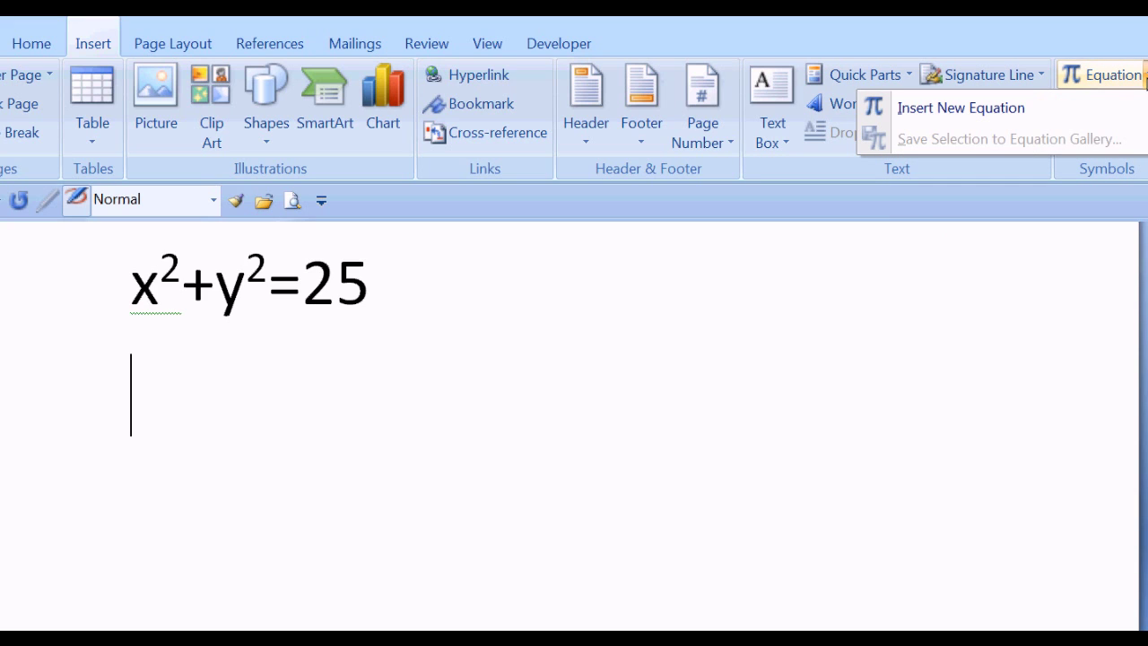
left_click(981, 108)
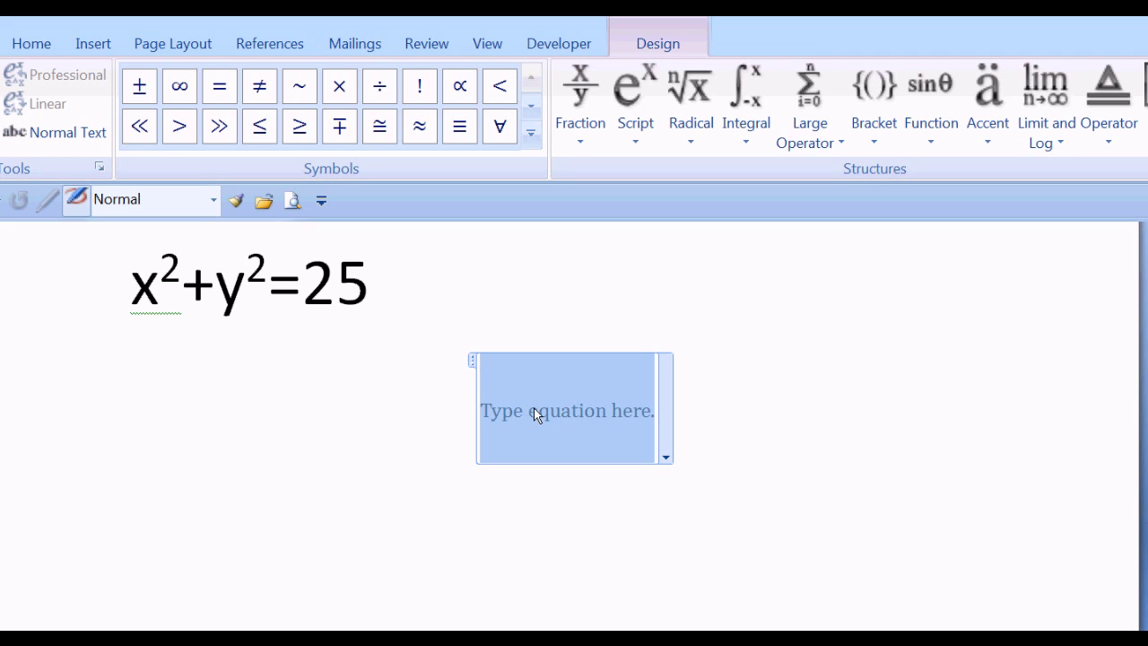
left_click(581, 148)
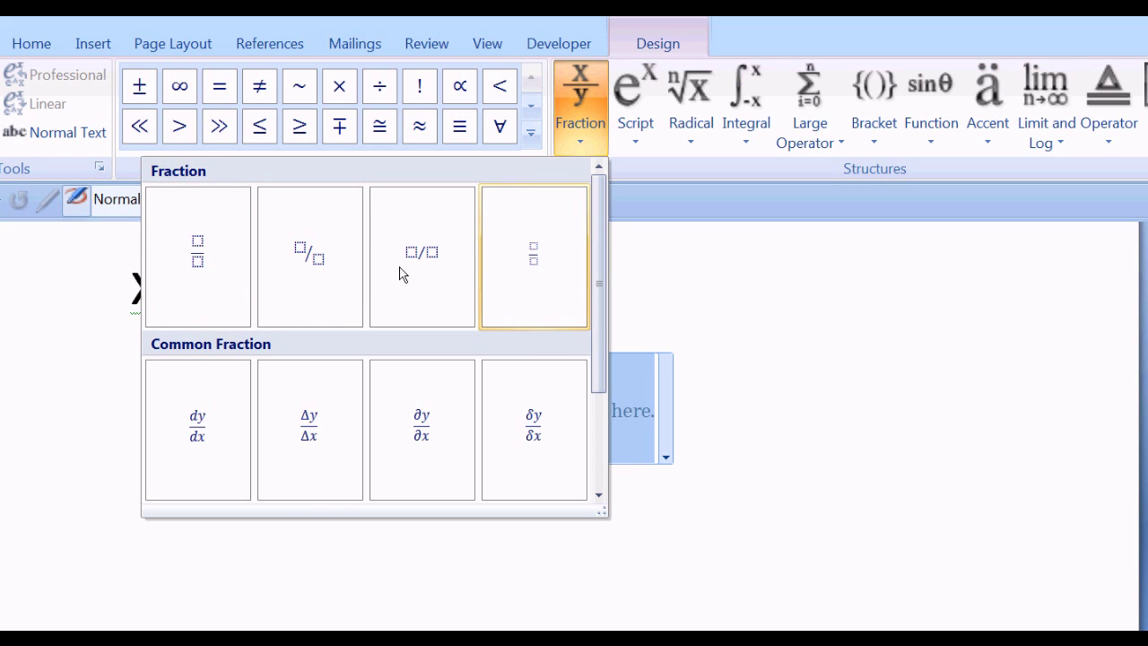
left_click(637, 145)
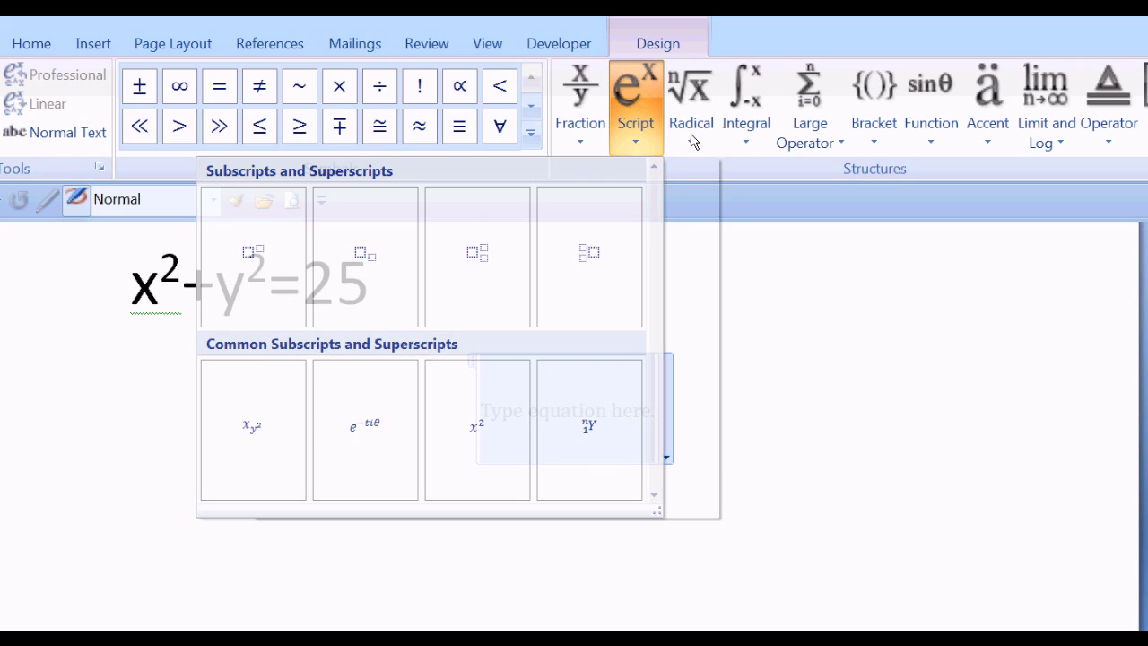
left_click(690, 135)
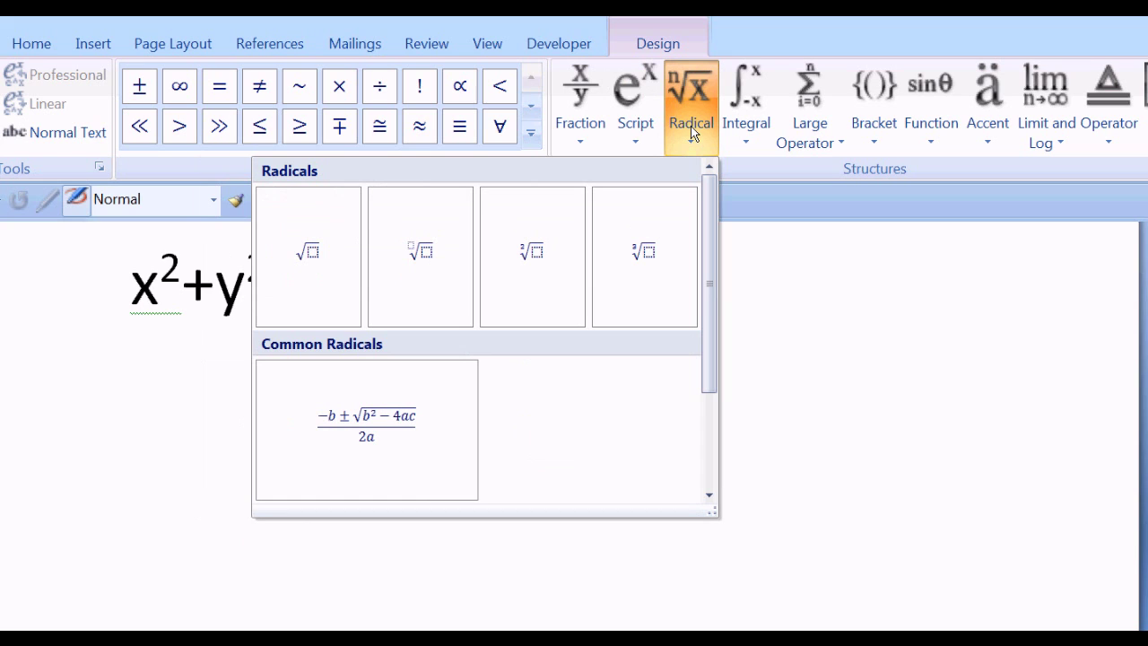
left_click(740, 133)
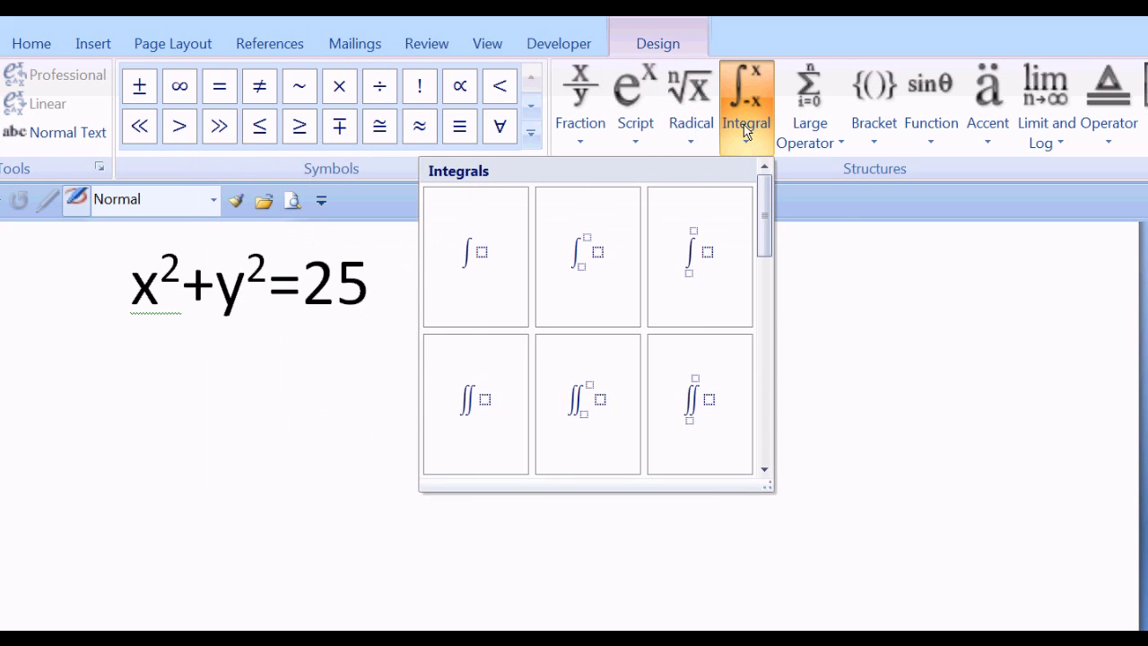
left_click(791, 133)
left_click(874, 126)
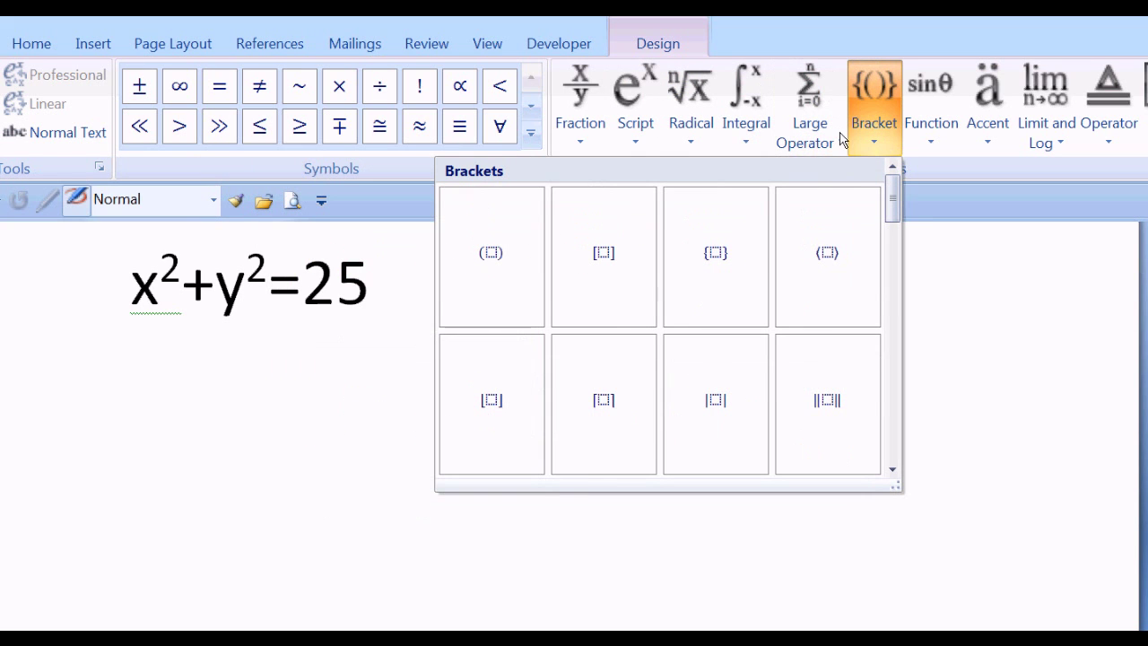
Step: Insert a superscript structure in the equation, with x as its base and 2 as its exponent
left_click(634, 131)
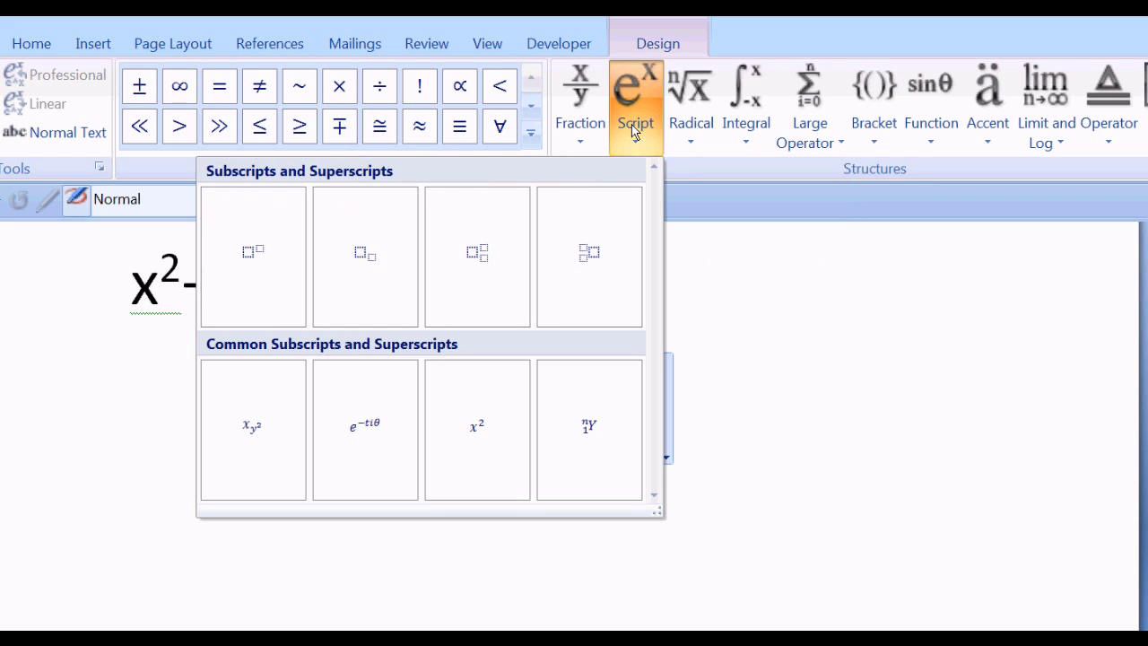
left_click(254, 251)
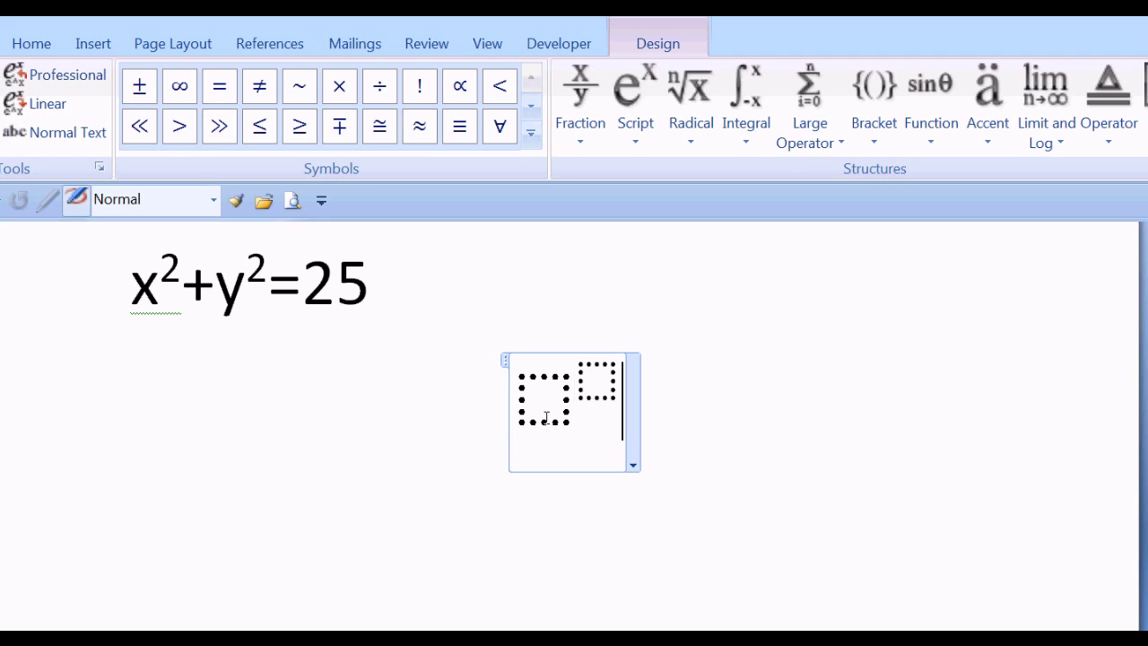
left_click(546, 418)
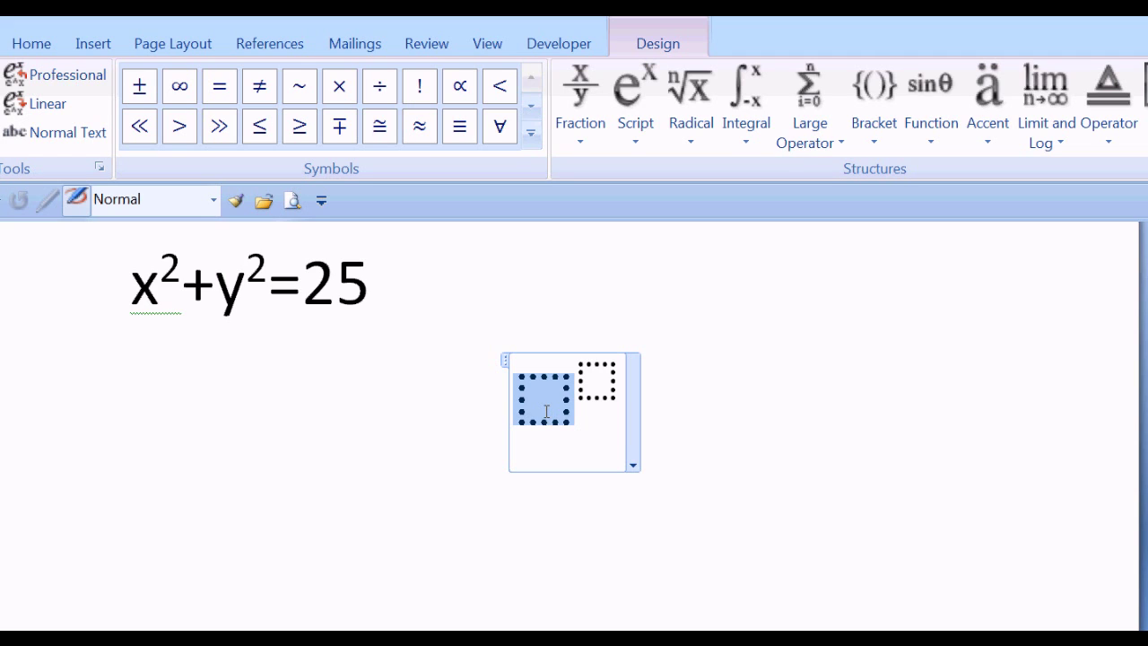
type("x")
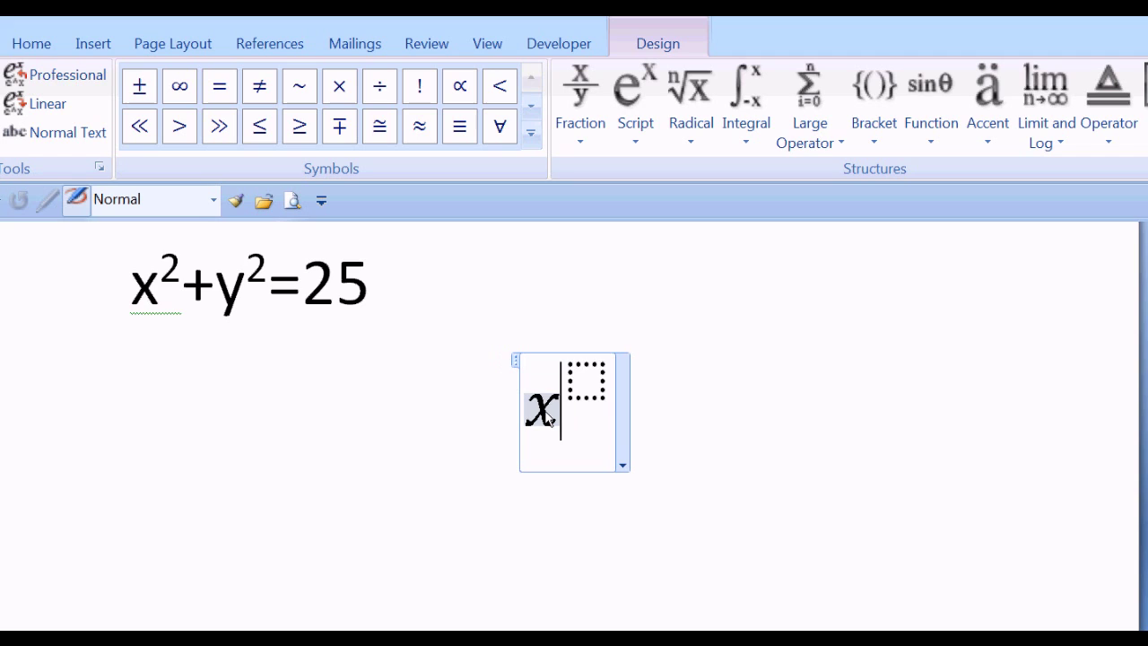
left_click(585, 386)
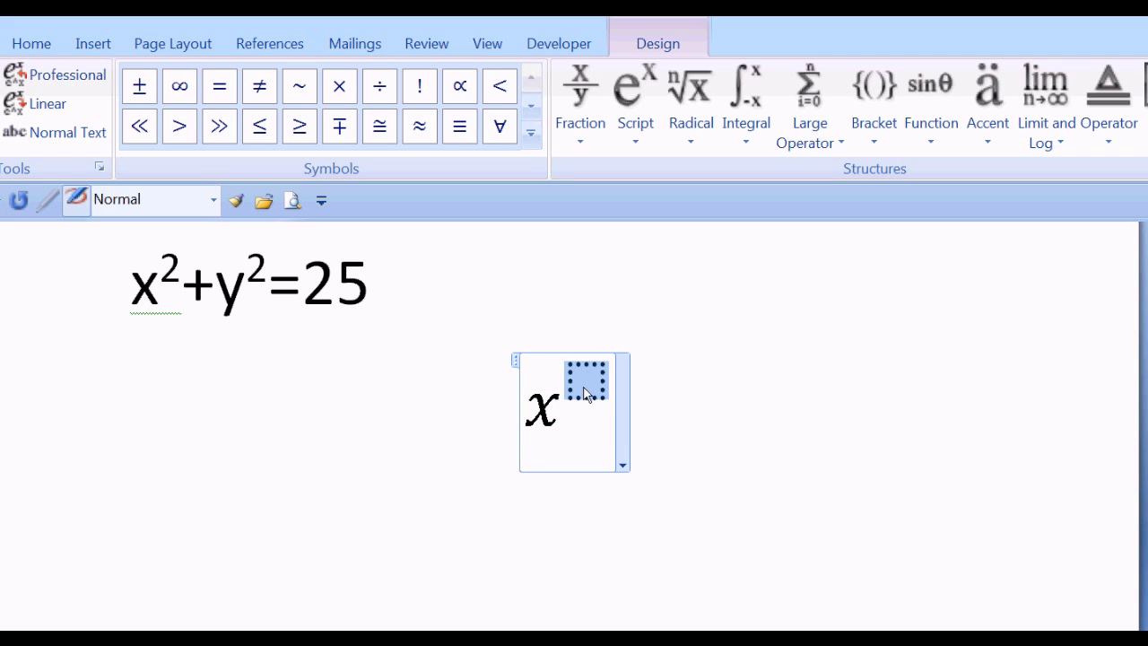
type("2")
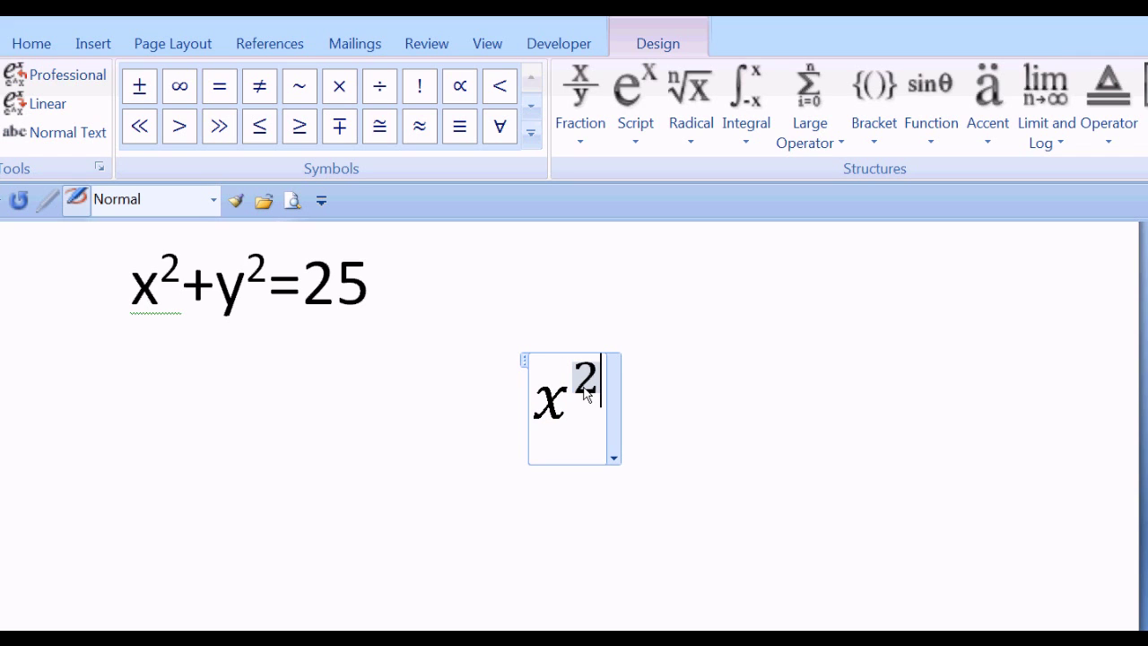
key("Right")
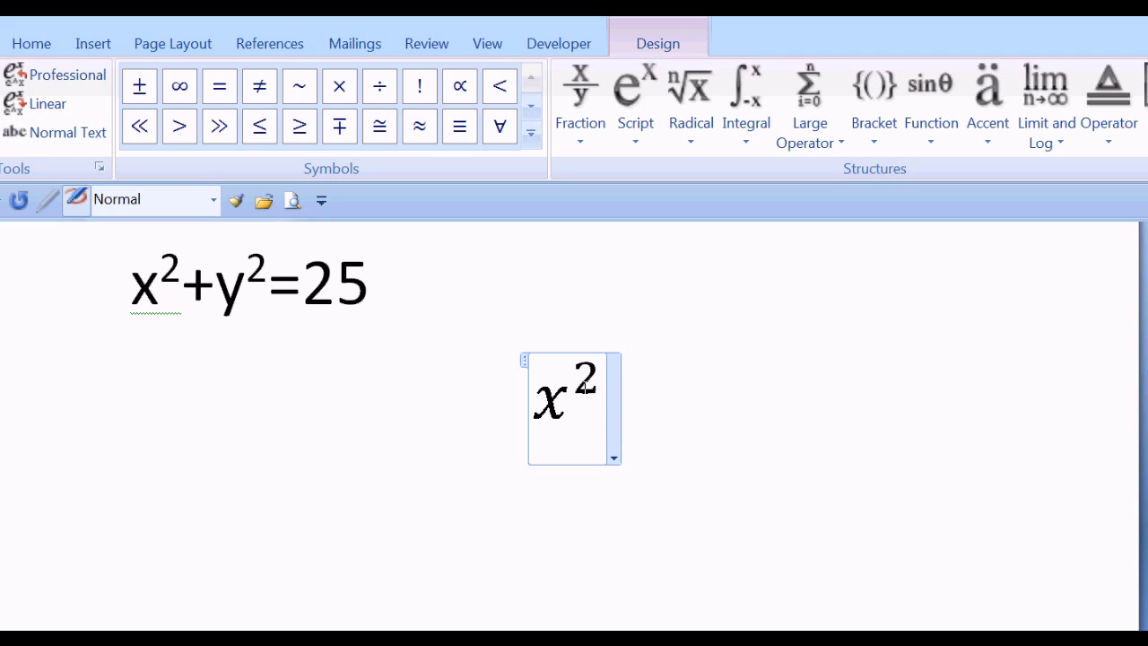
Step: Continue the equation after x² with a plus sign and a superscript structure, with y as its base and 2 as its exponent
type("+")
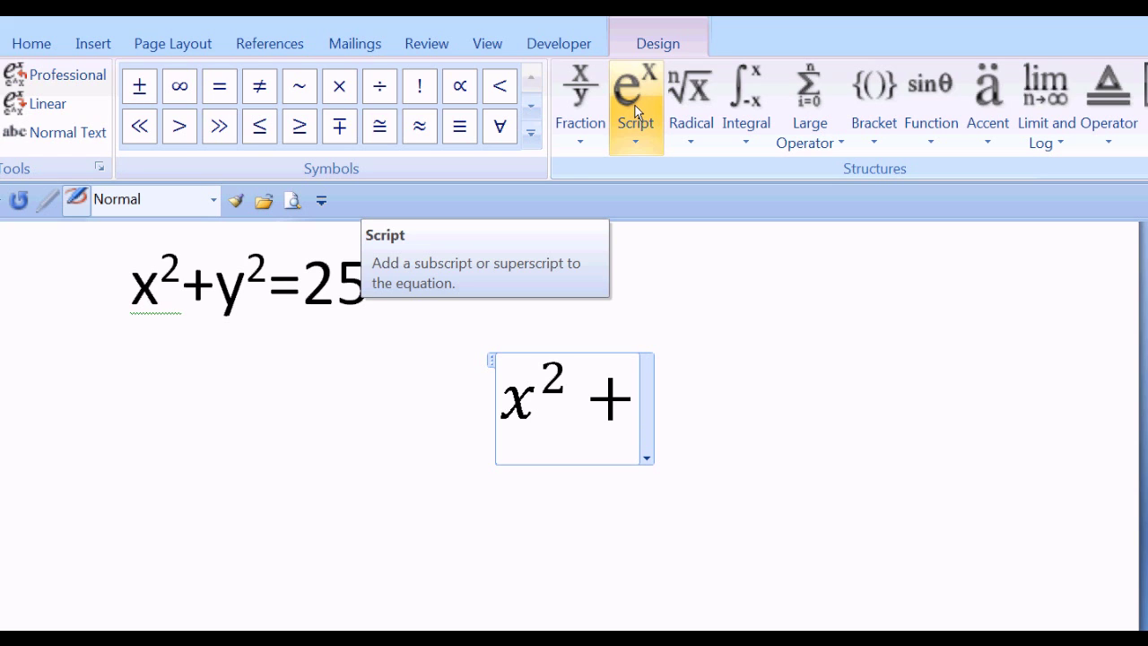
left_click(633, 128)
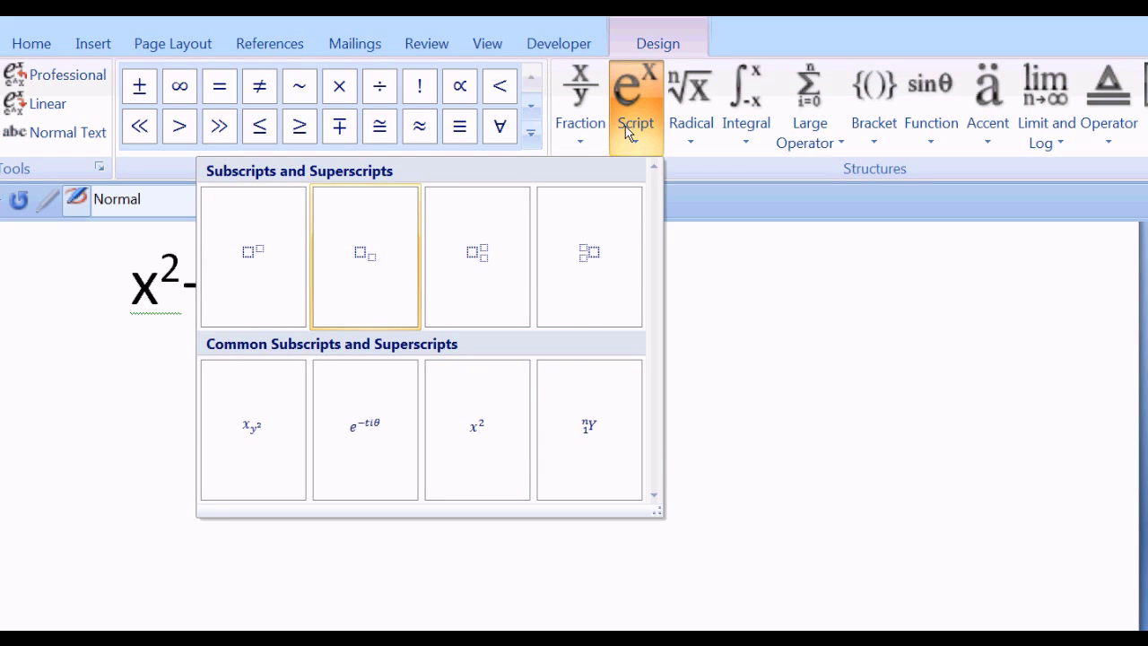
left_click(252, 270)
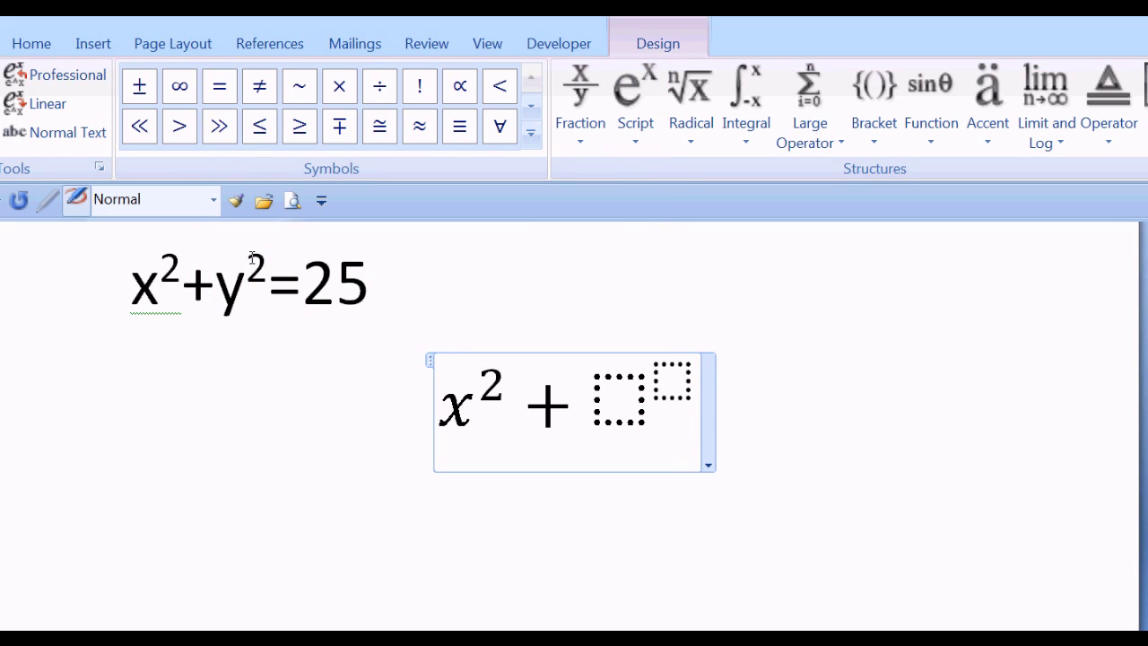
key("Left")
key("Left")
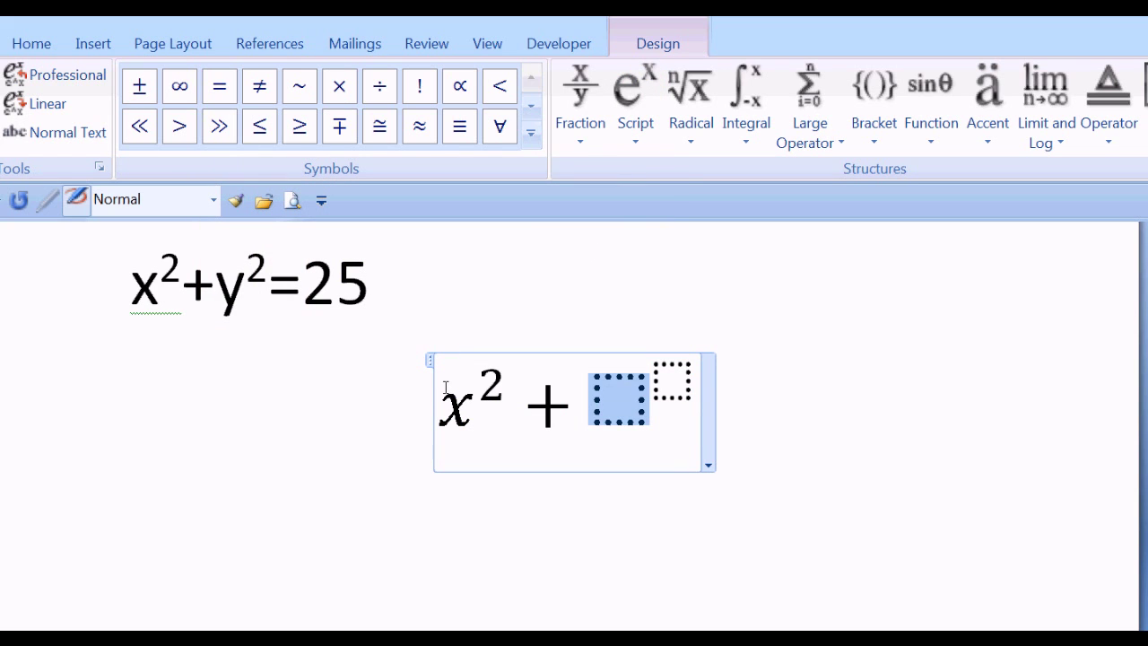
key("Right")
key("Left")
type("y")
key("Right")
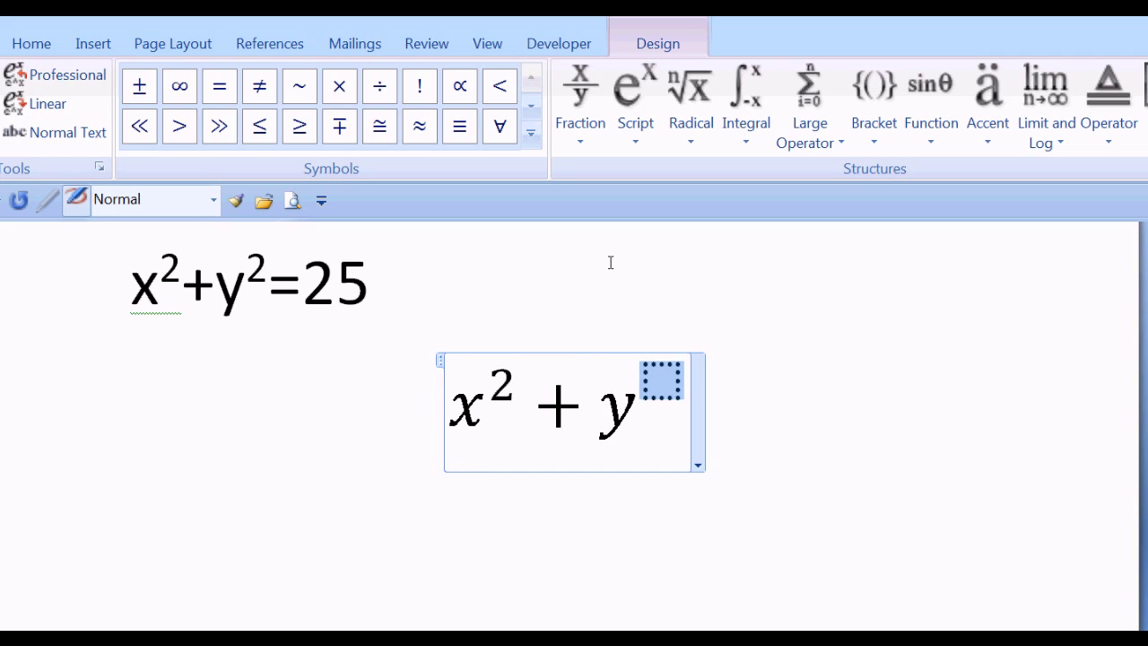
type("2")
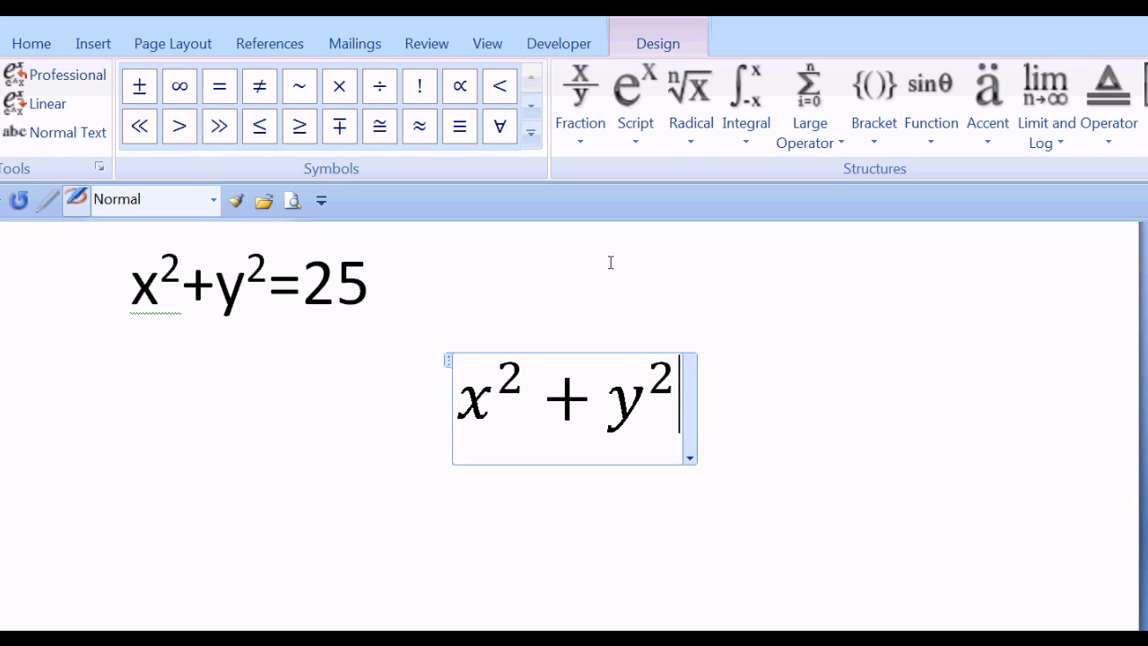
Step: Complete the equation with =25 and leave equation editing
type("=2")
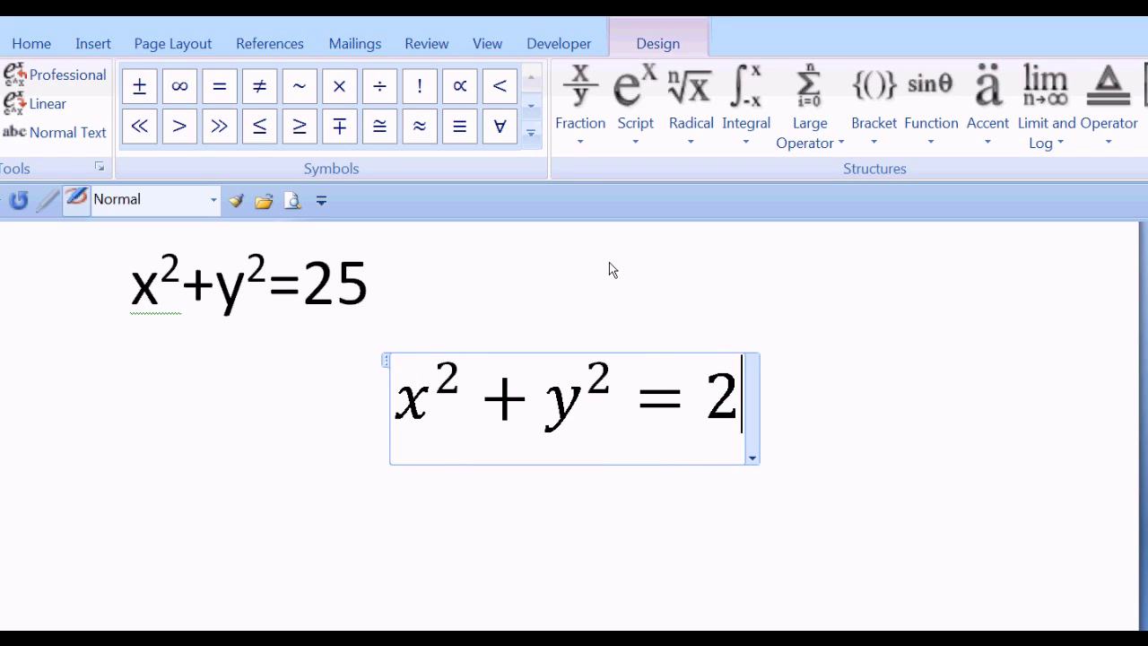
type("5")
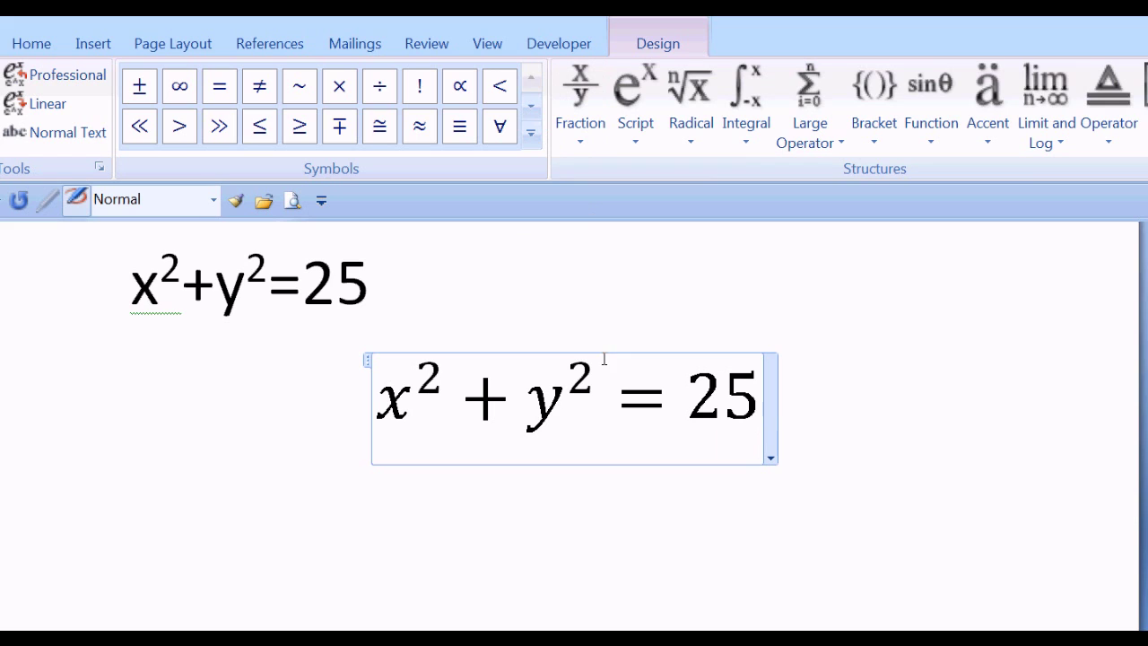
left_click(815, 287)
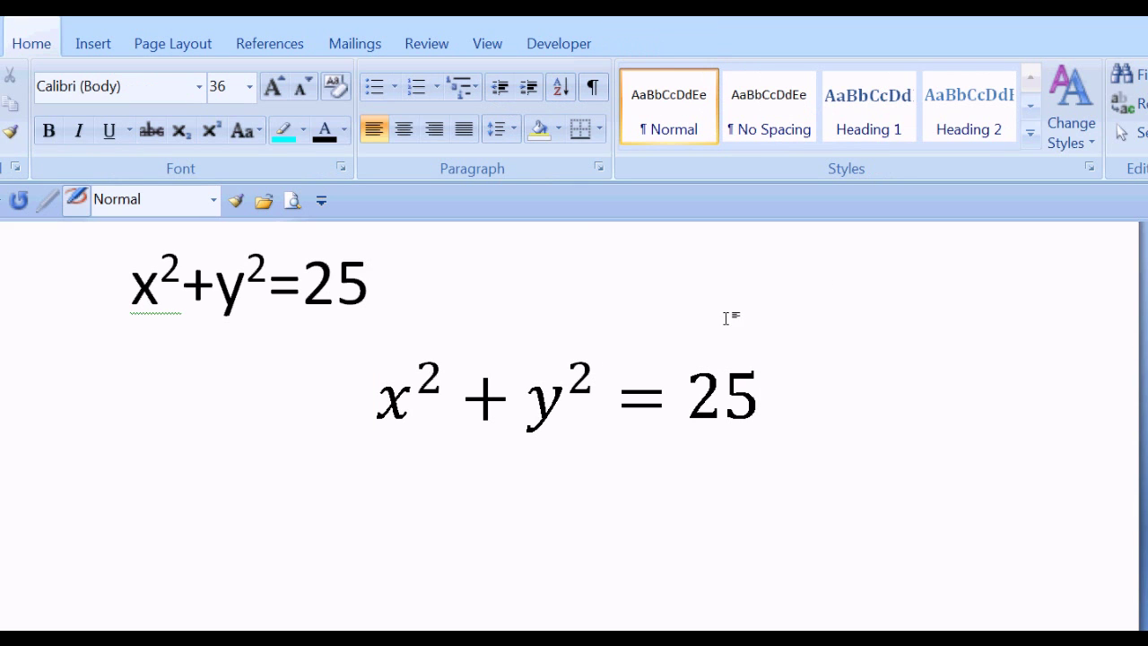
Step: Align the built equation x²+y²=25 to the left margin and place the cursor after it
left_click(580, 384)
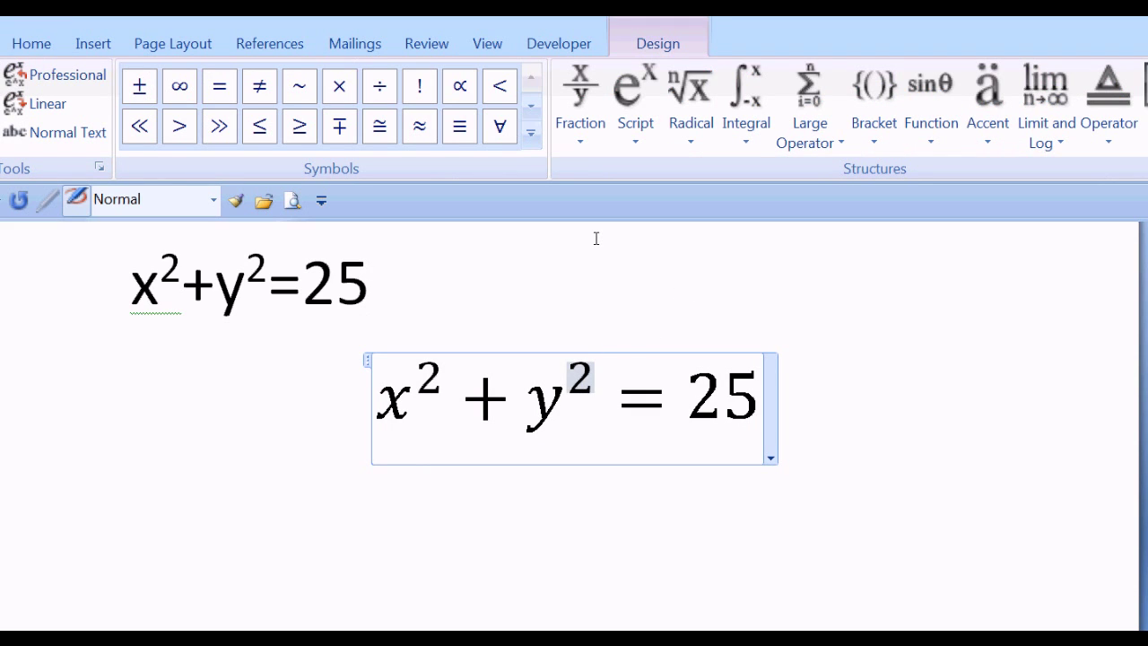
left_click(37, 50)
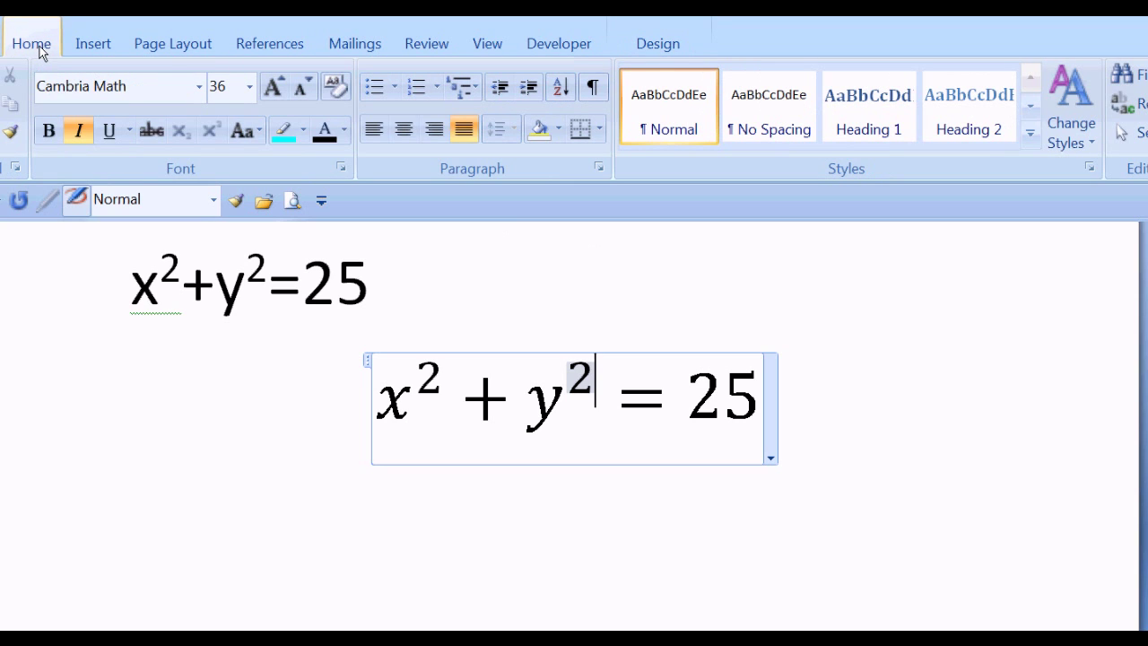
left_click(375, 131)
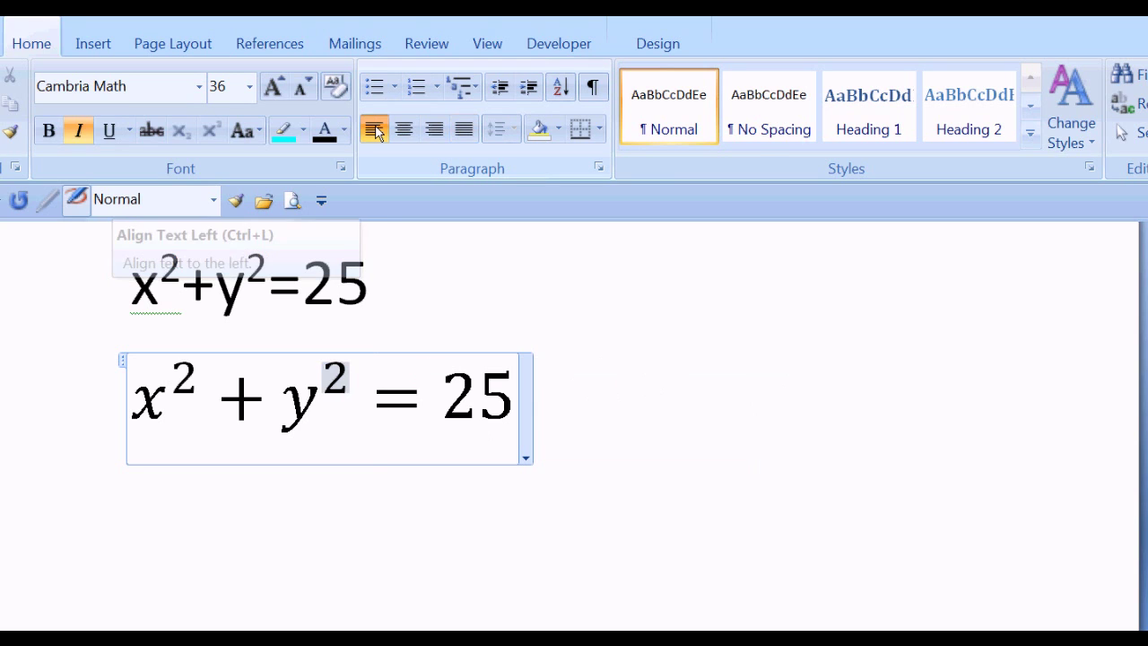
left_click(546, 348)
left_click(554, 398)
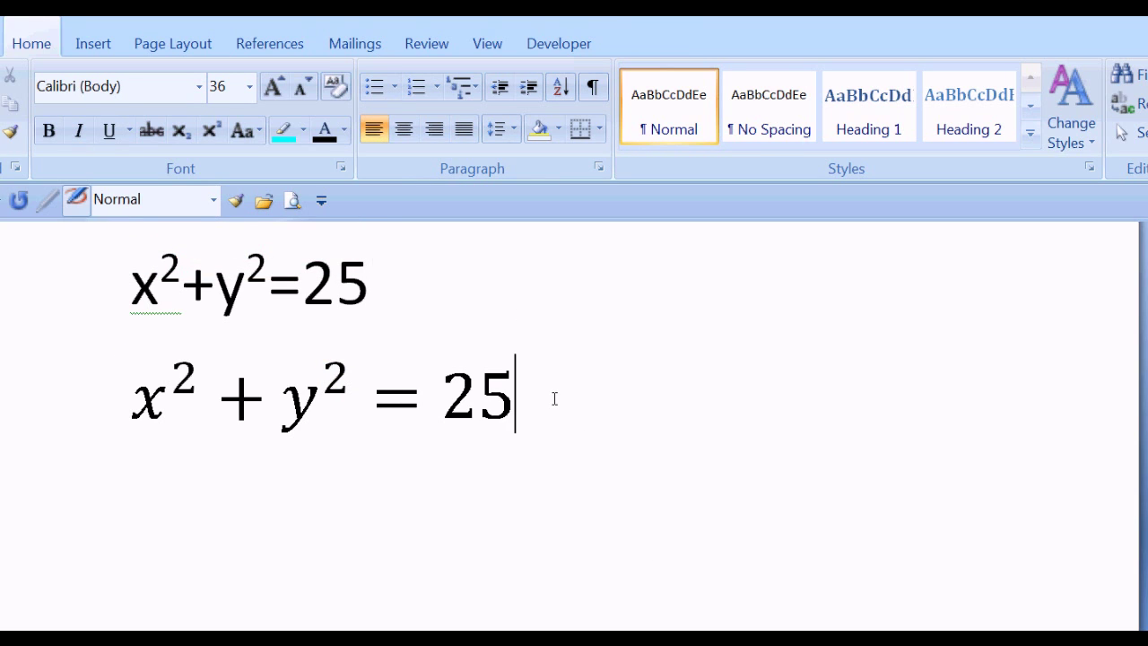
Step: Insert a new equation on a fresh line below the second equation and begin it with x=
key("Return")
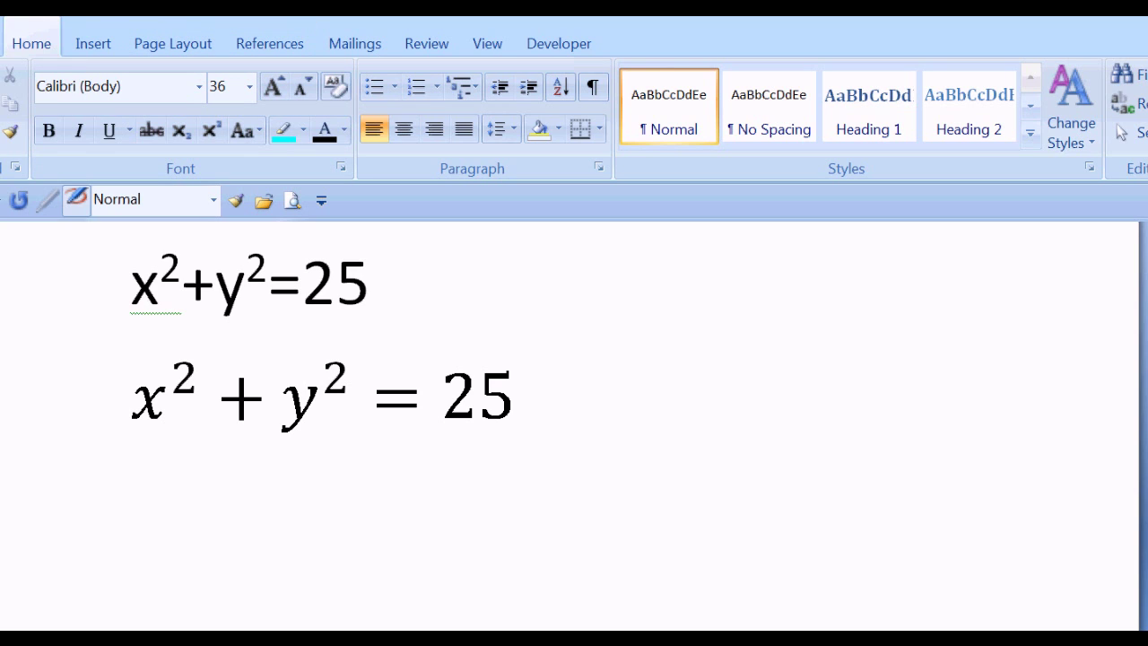
left_click(90, 46)
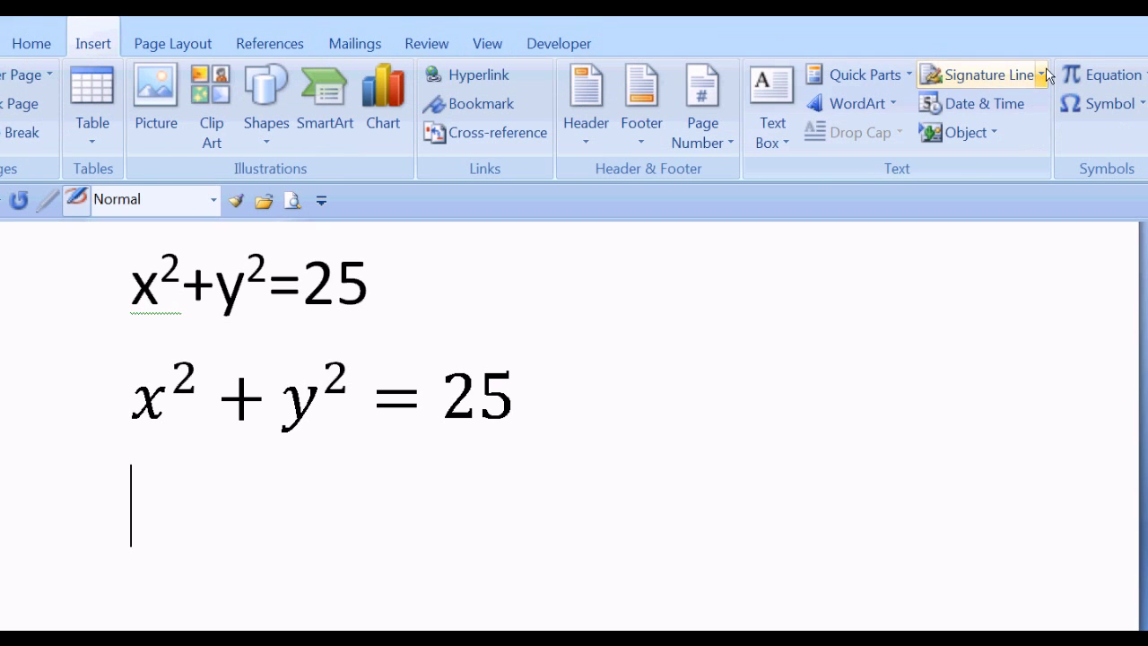
left_click(1141, 77)
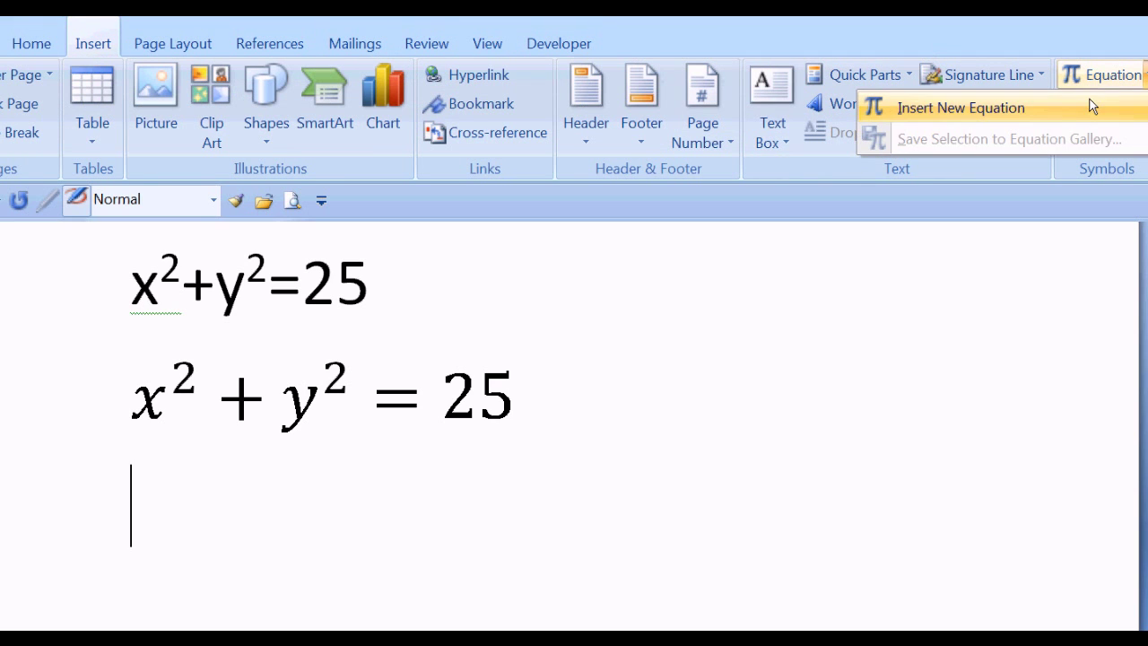
left_click(1005, 109)
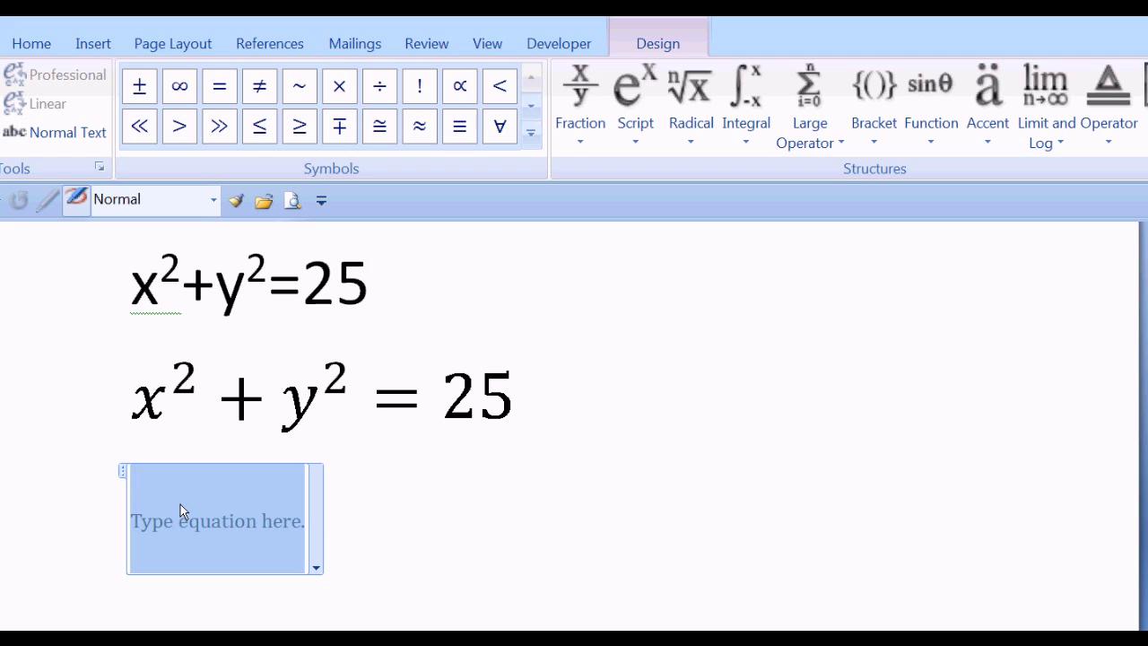
type("x=")
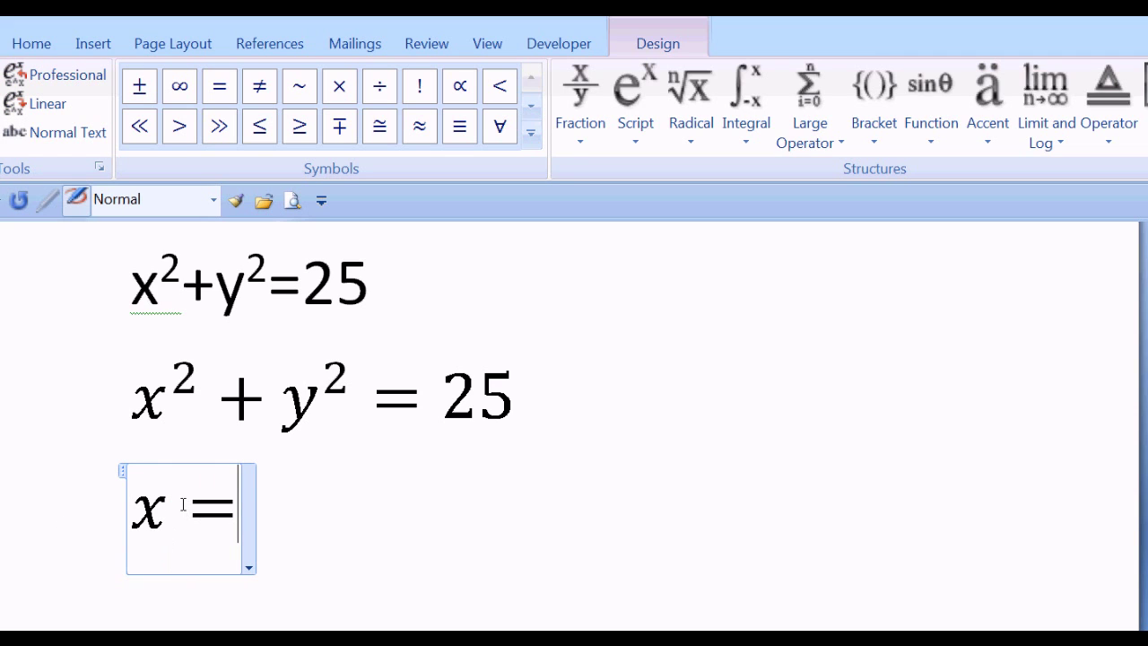
Step: Insert a stacked fraction after the equals sign and enter -b in its numerator
left_click(581, 146)
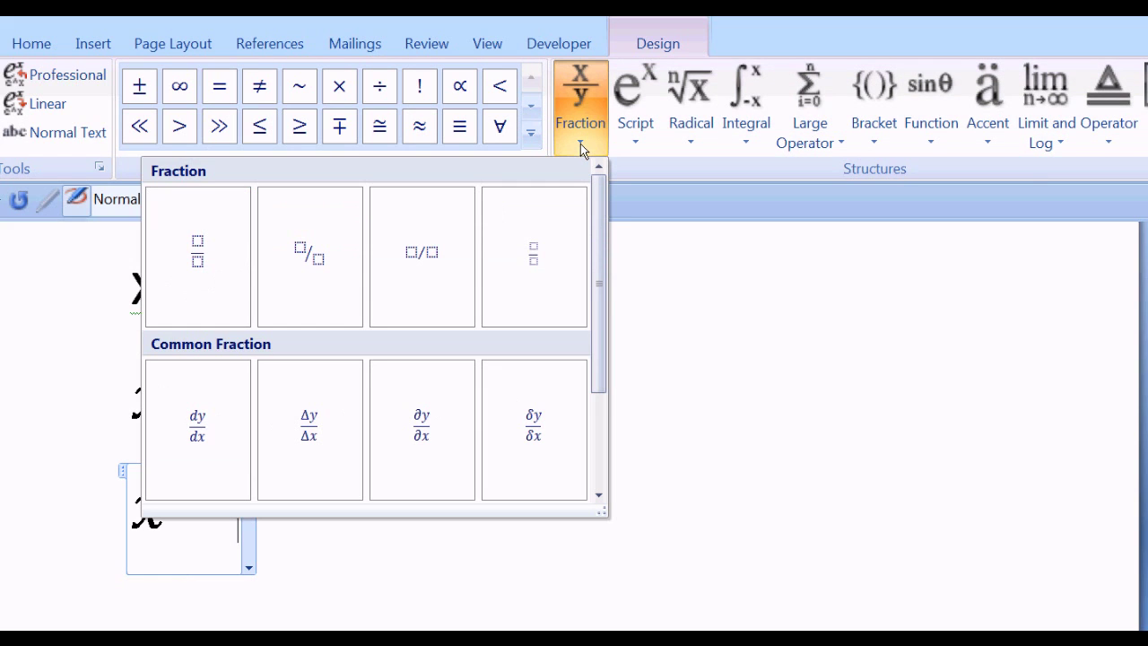
left_click(197, 262)
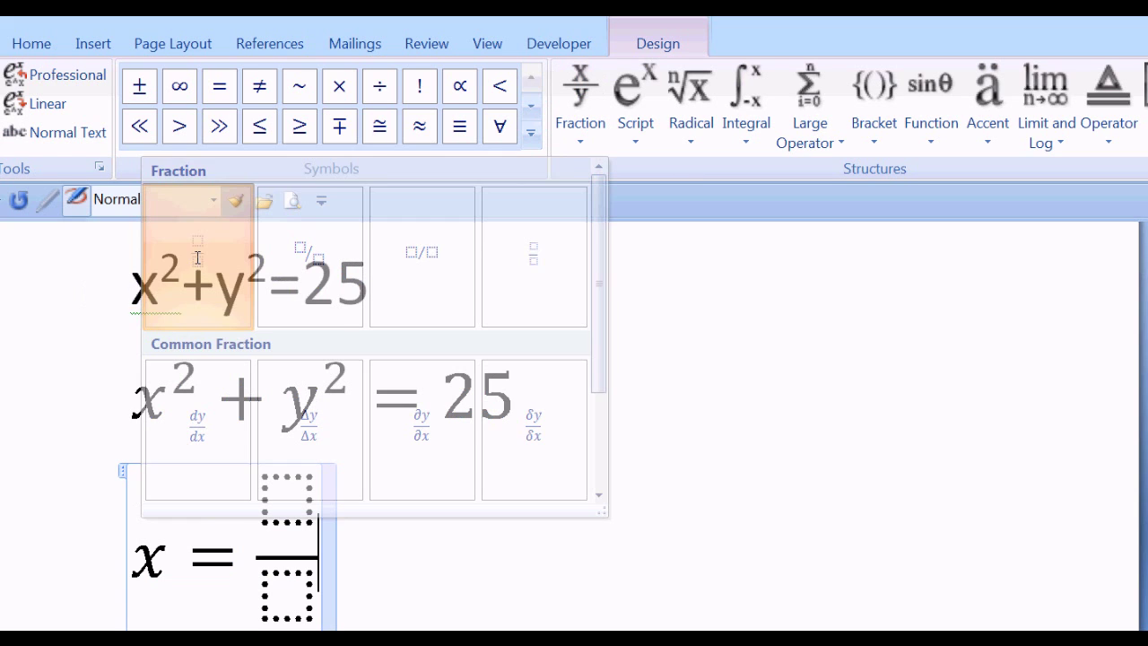
left_click(289, 494)
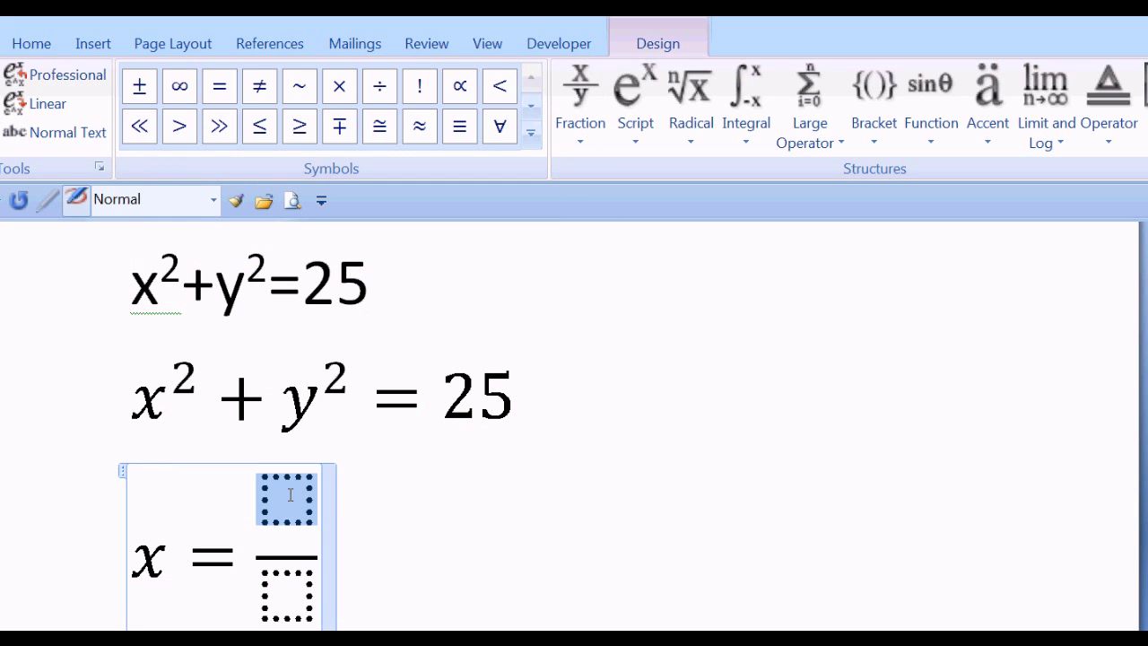
type("-")
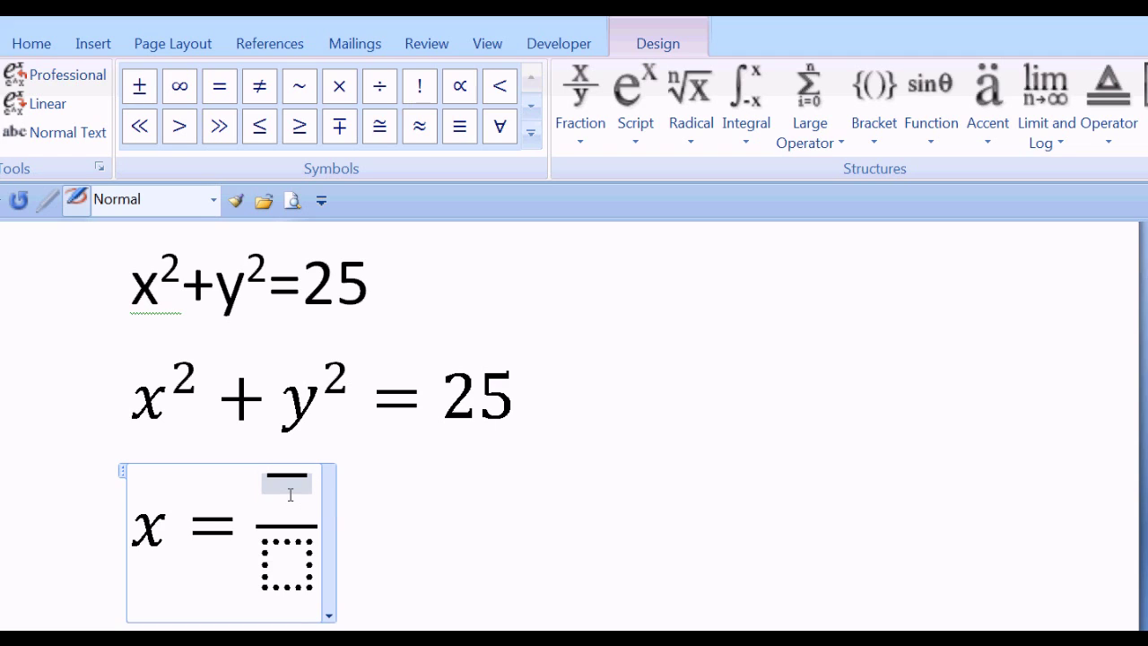
type("b")
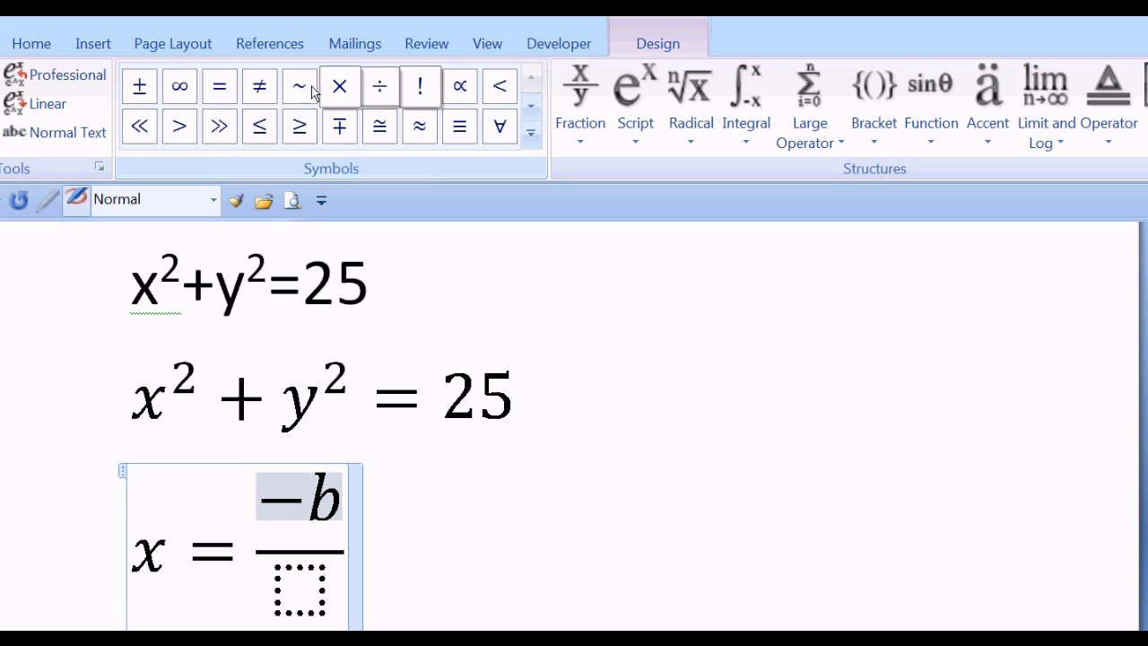
Step: Add the plus-minus symbol ± after -b in the numerator
left_click(531, 105)
left_click(531, 106)
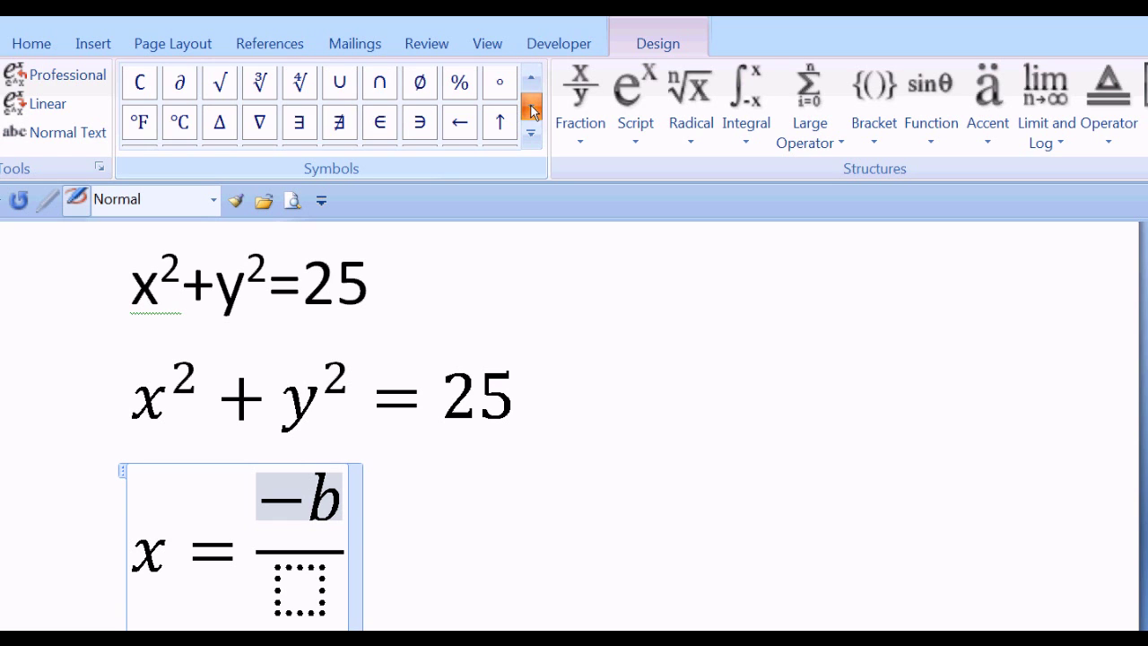
left_click(530, 106)
left_click(531, 106)
left_click(531, 106)
left_click(532, 81)
left_click(533, 82)
left_click(532, 82)
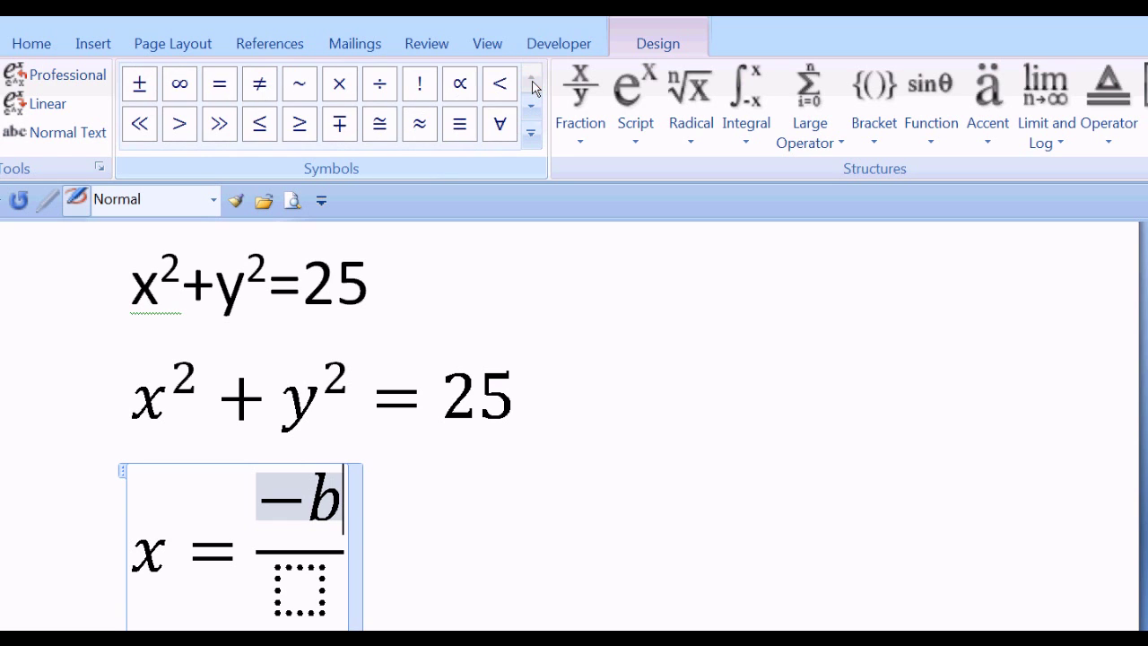
left_click(142, 90)
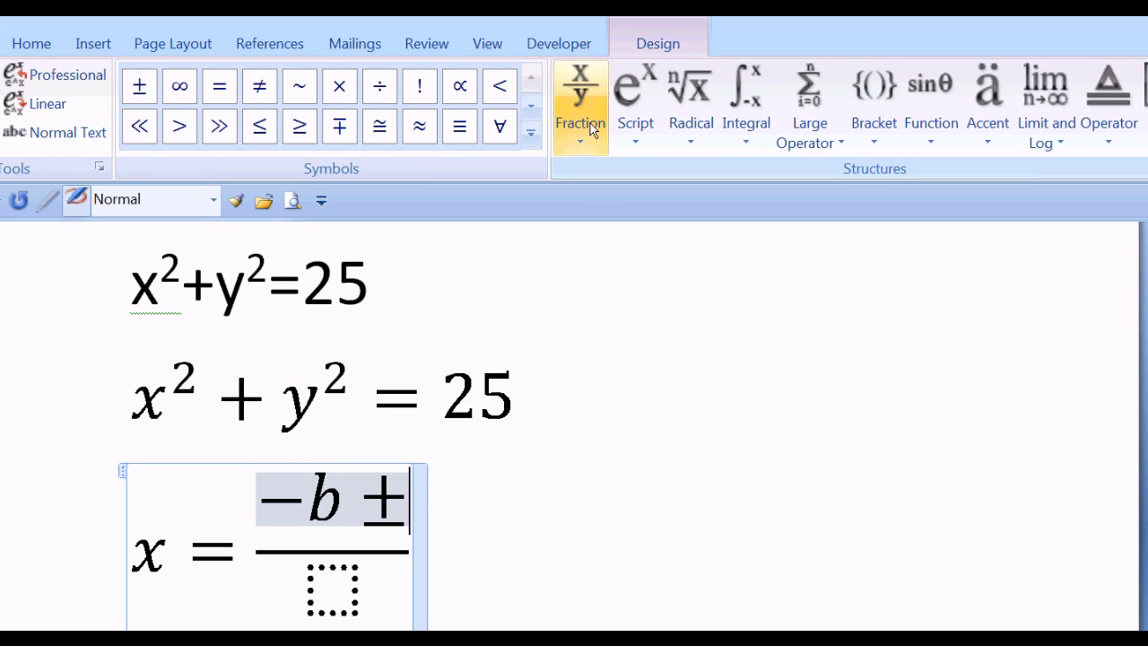
Step: Insert a plain square root after the ± sign in the numerator and select its empty placeholder
left_click(690, 144)
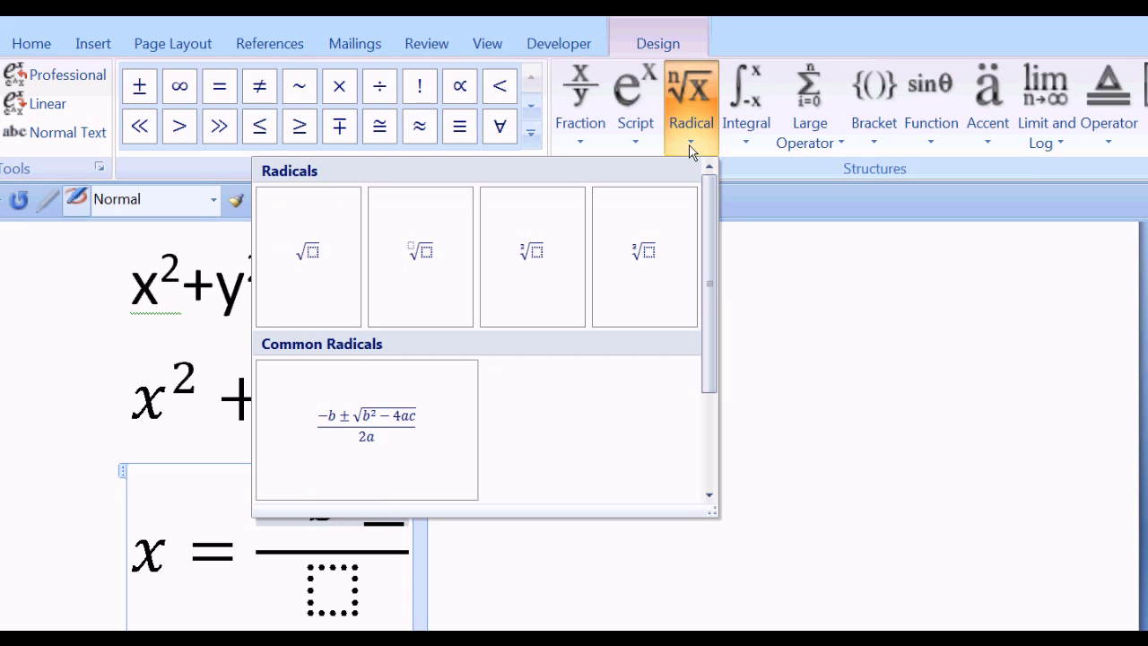
left_click(309, 255)
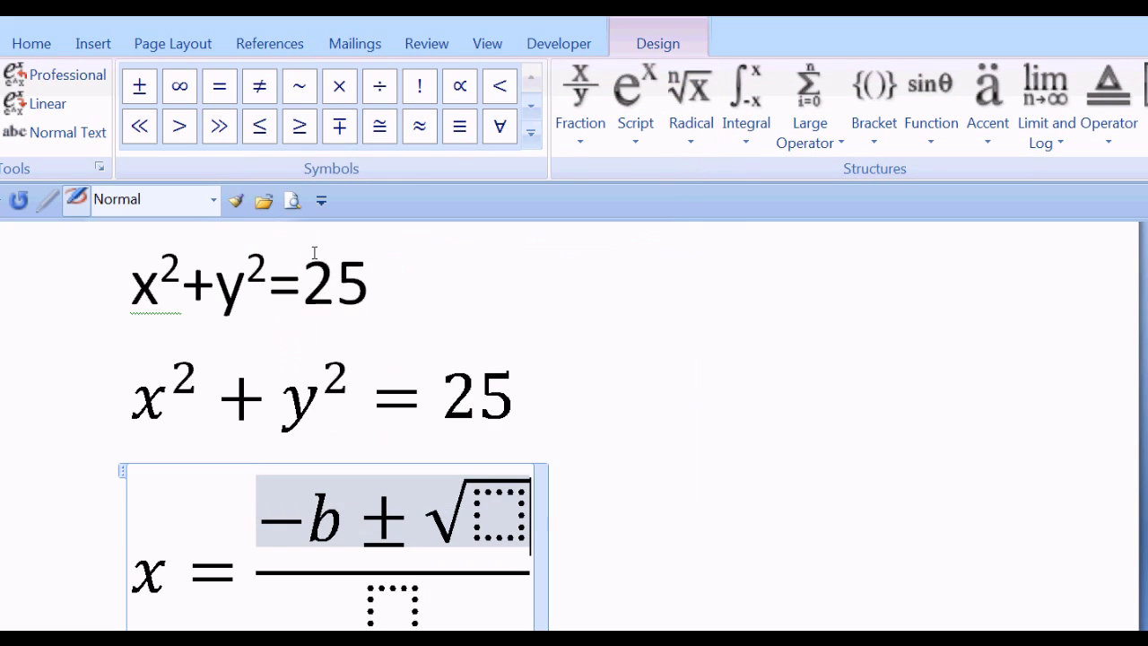
left_click(502, 520)
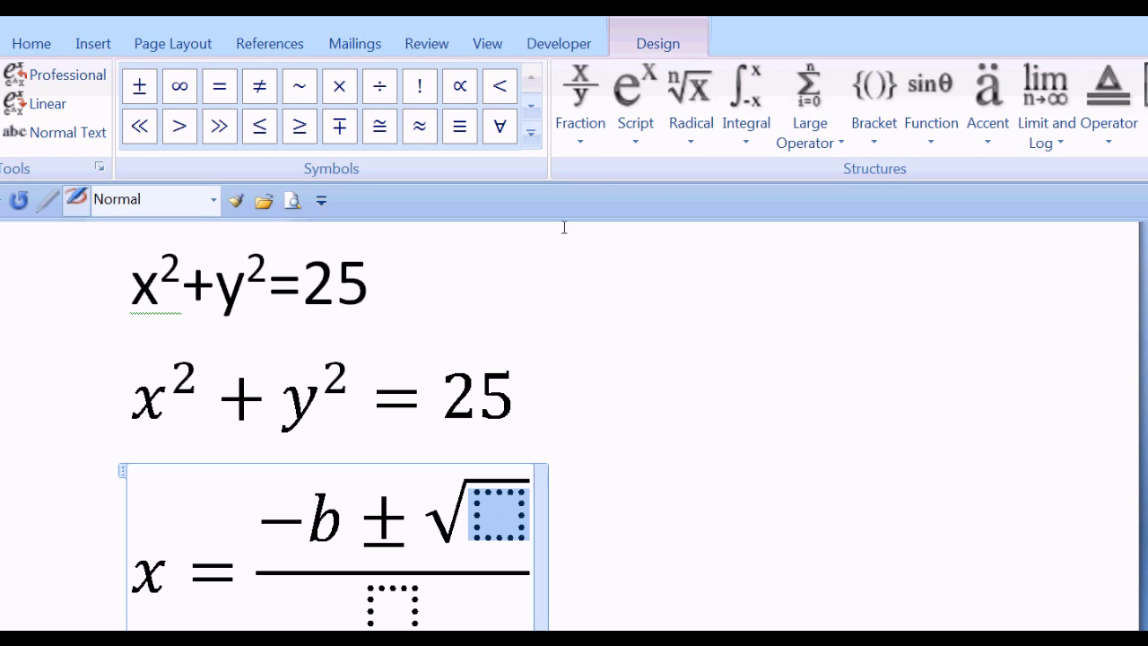
Step: Fill the square root with b²-4ac, using a superscript structure for the b squared
left_click(633, 127)
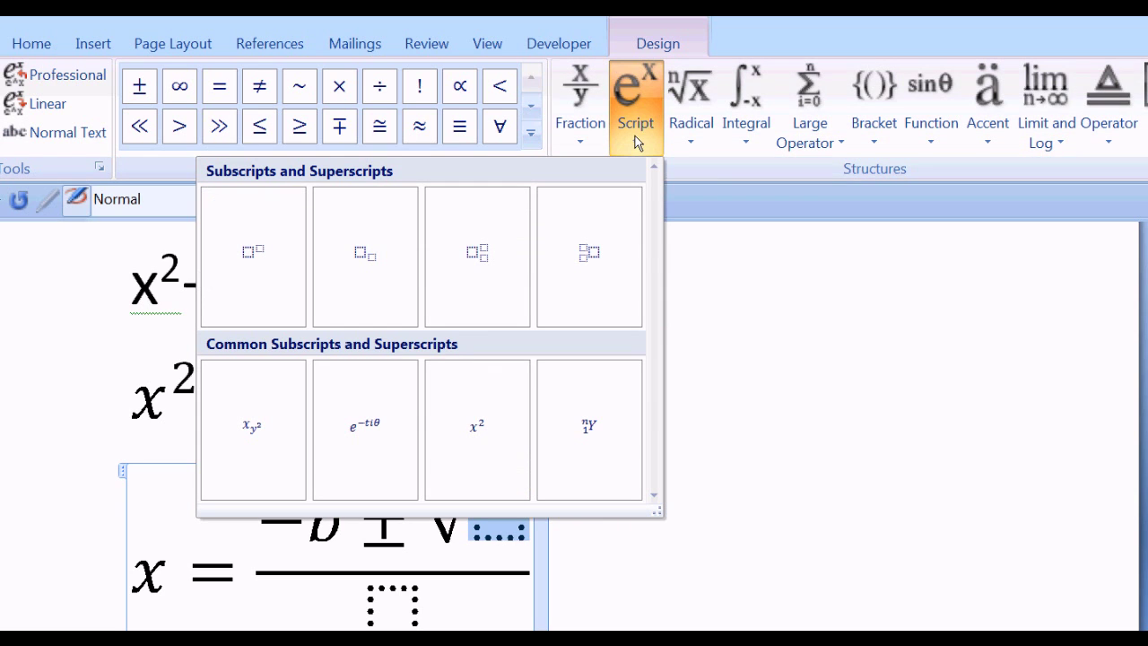
left_click(251, 259)
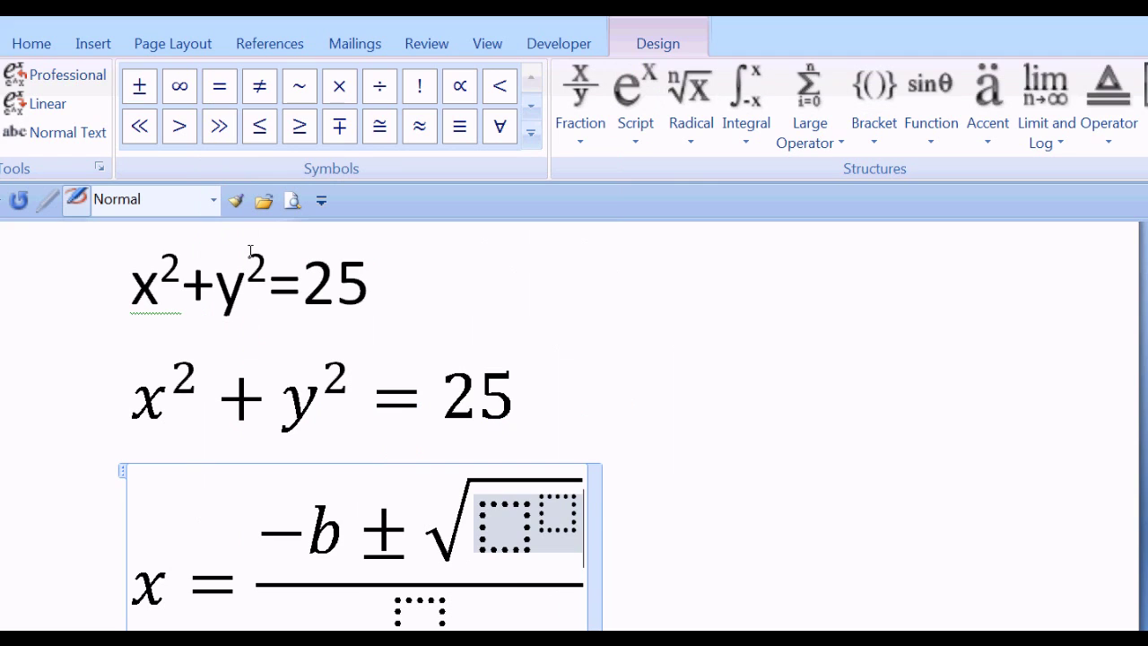
key("Left")
key("Left")
type("b")
key("Right")
type("2")
key("Right")
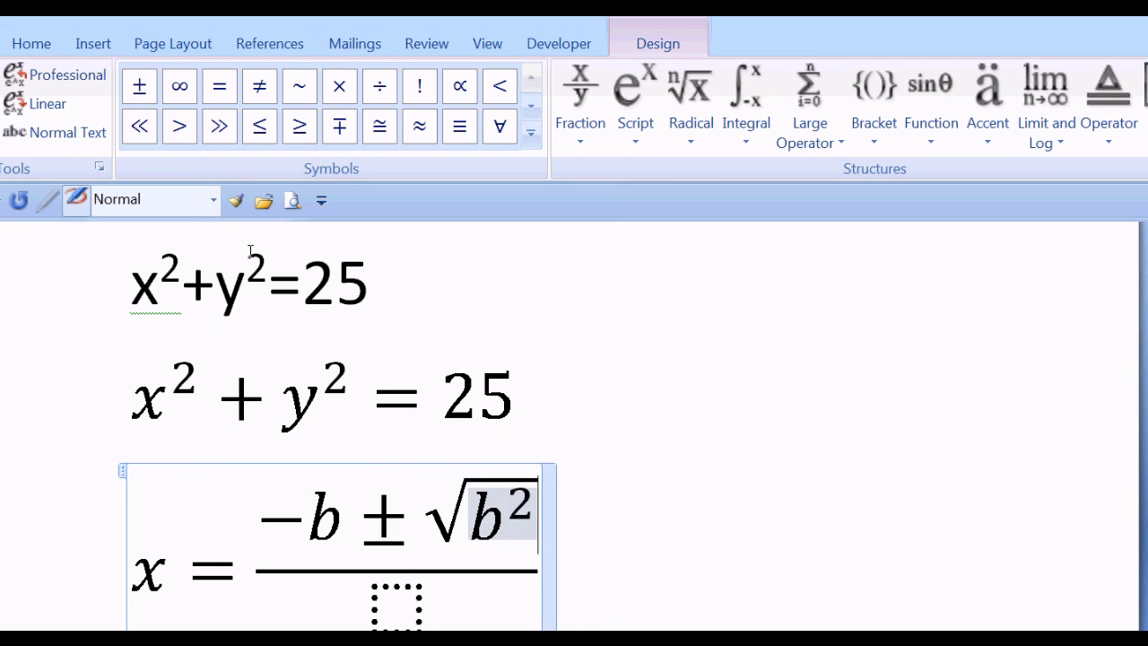
type("-4")
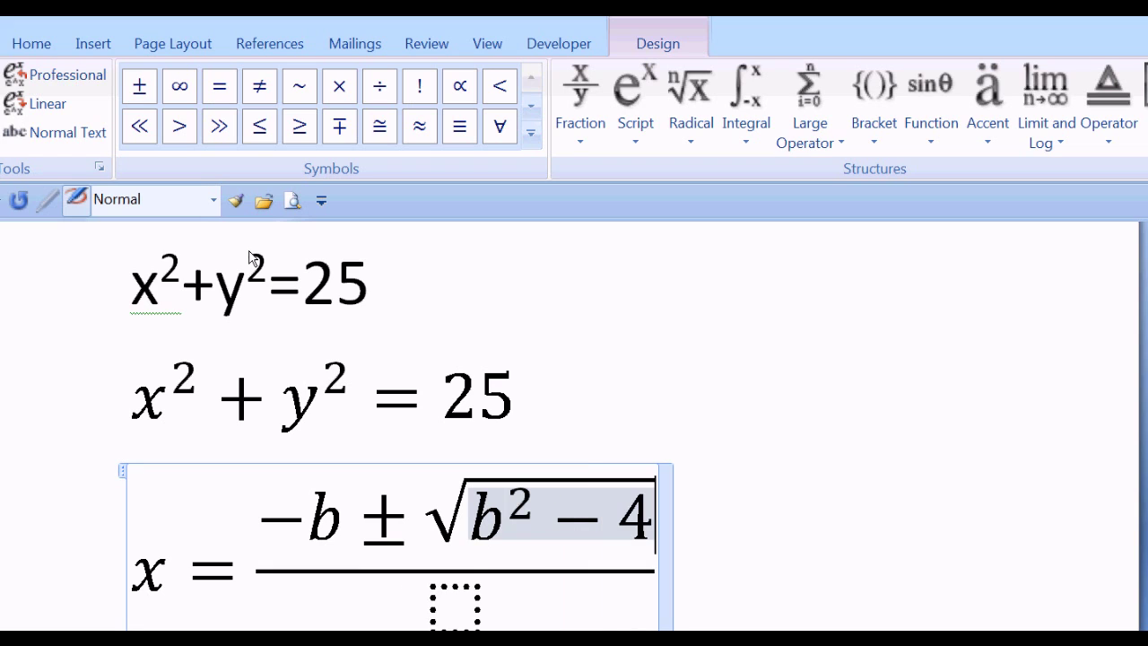
type("ac")
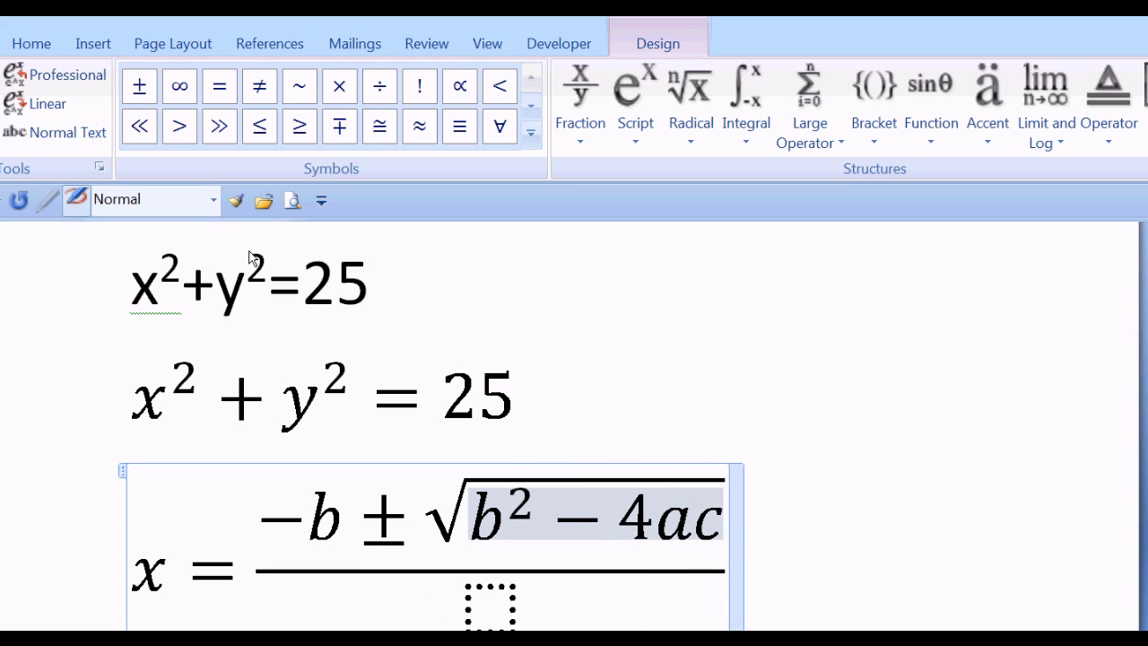
Step: Enter 2a as the denominator of the fraction and leave the finished equation
left_click(491, 615)
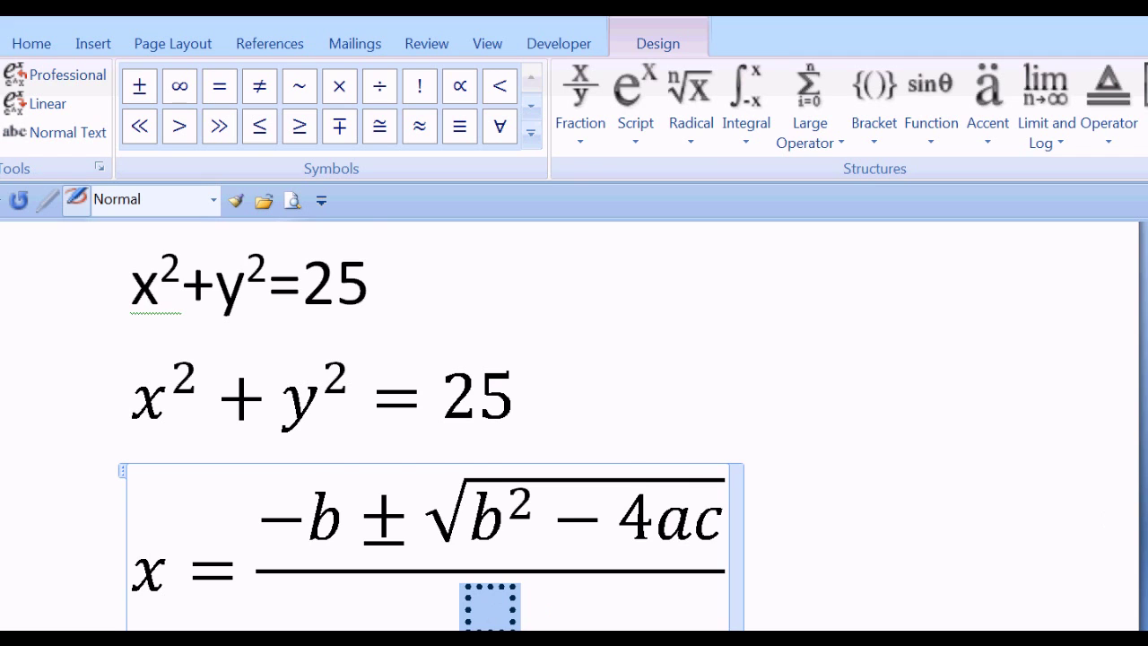
scroll(573, 426, "down", 2)
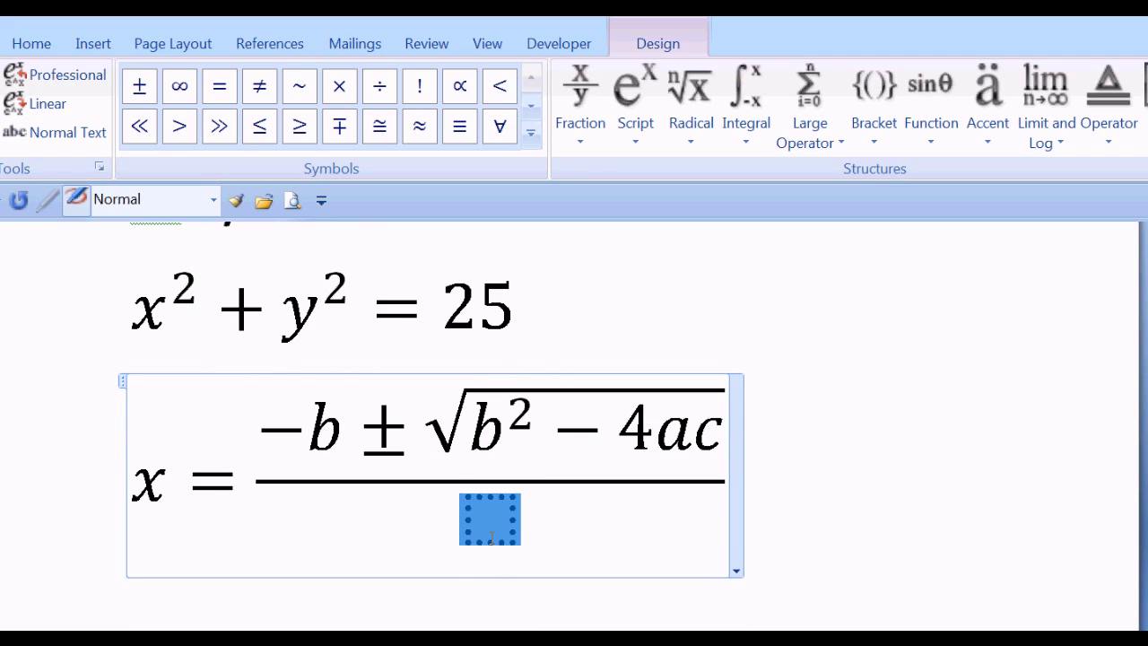
type("2a")
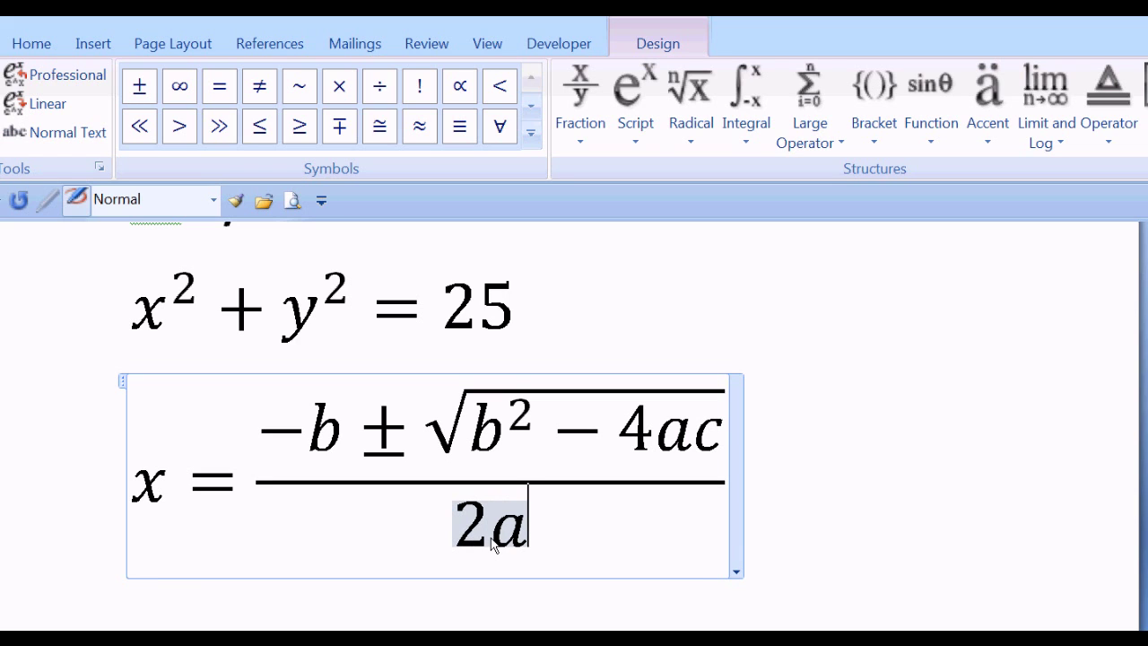
left_click(678, 315)
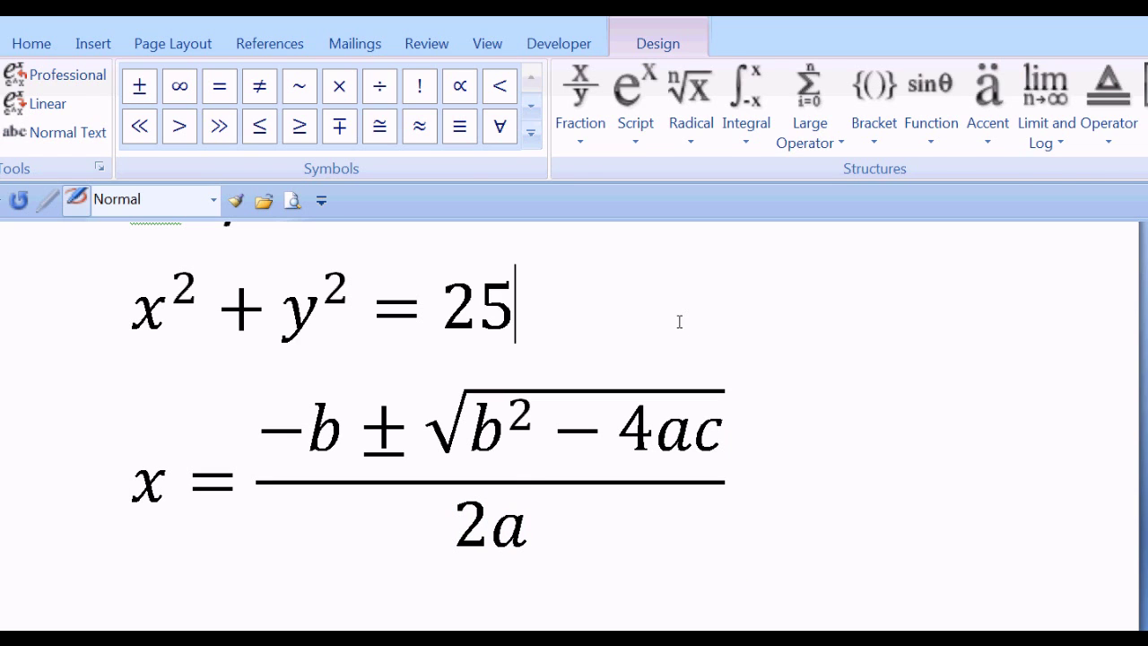